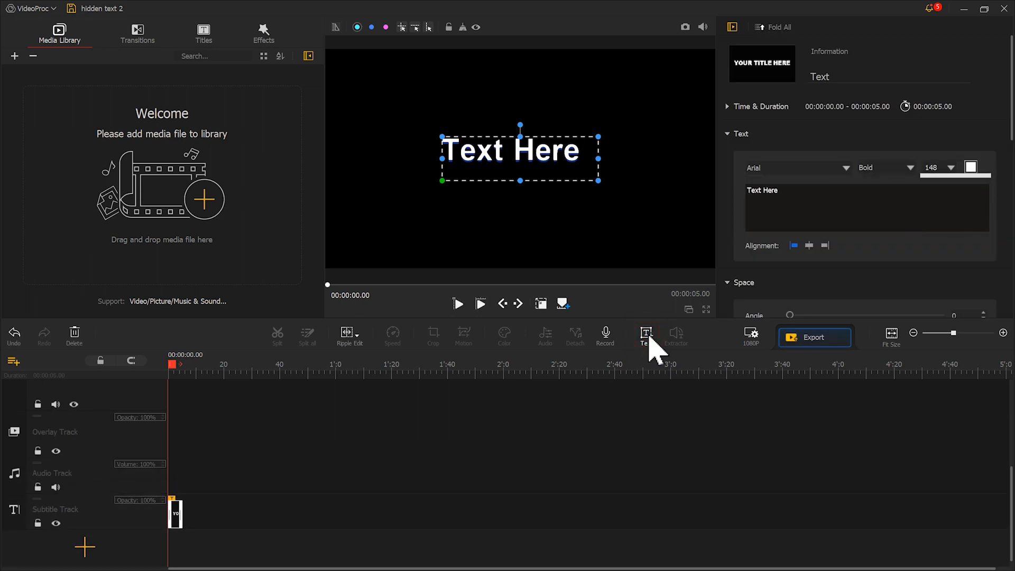
# Step: Replace the title text with HELLO and set its font to Tahoma Bold
pyautogui.moveTo(778, 191); pyautogui.dragTo(745, 192)
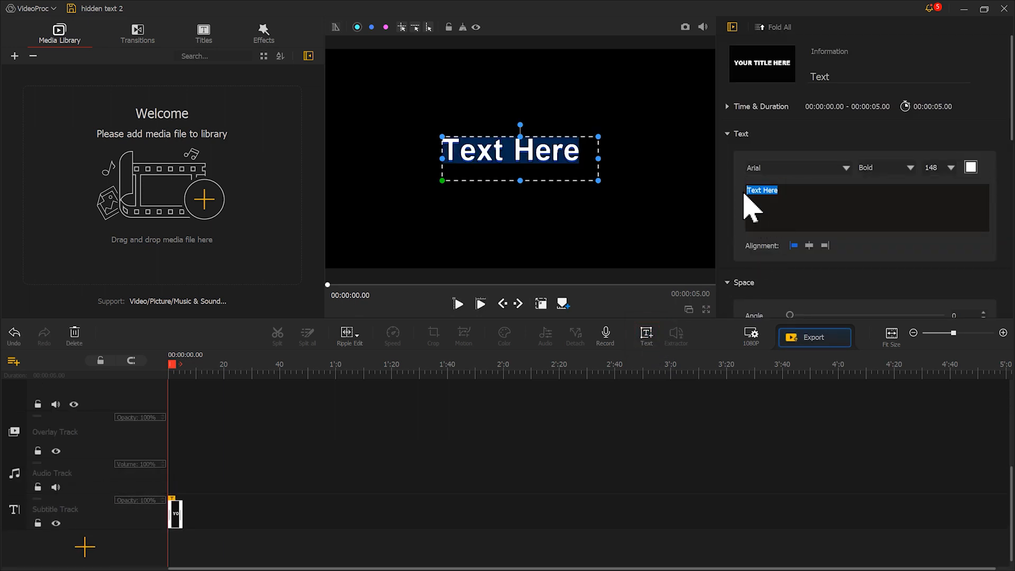
pyautogui.write('HELLO')
pyautogui.click(845, 168)
pyautogui.moveTo(929, 185); pyautogui.dragTo(931, 402)
pyautogui.click(801, 243)
pyautogui.click(884, 168)
pyautogui.click(884, 197)
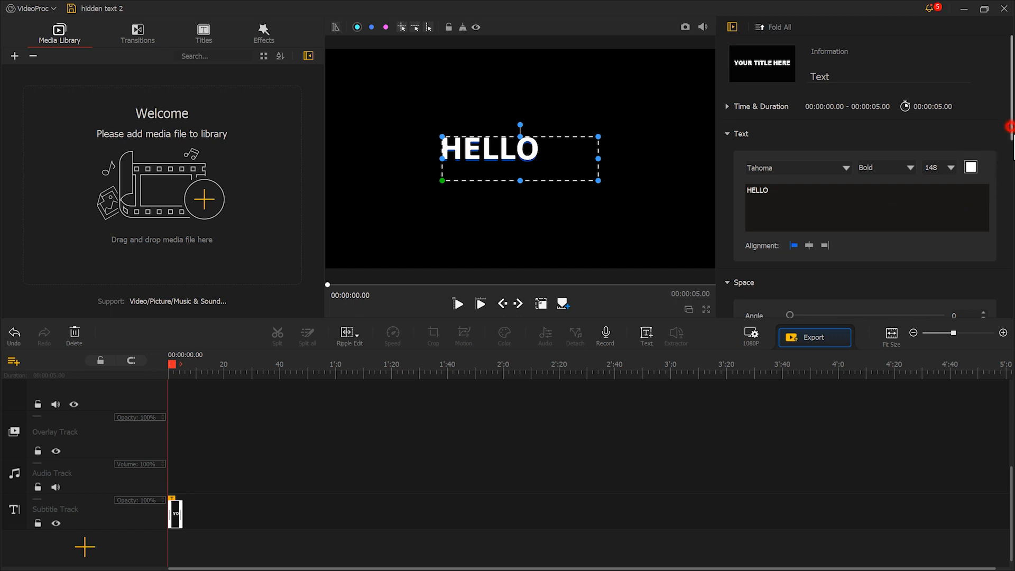
# Step: Set the text shadow offset to 0, and enlarge and reposition the HELLO text box on the canvas
pyautogui.moveTo(1011, 127); pyautogui.dragTo(1005, 301)
pyautogui.moveTo(814, 176); pyautogui.dragTo(775, 181)
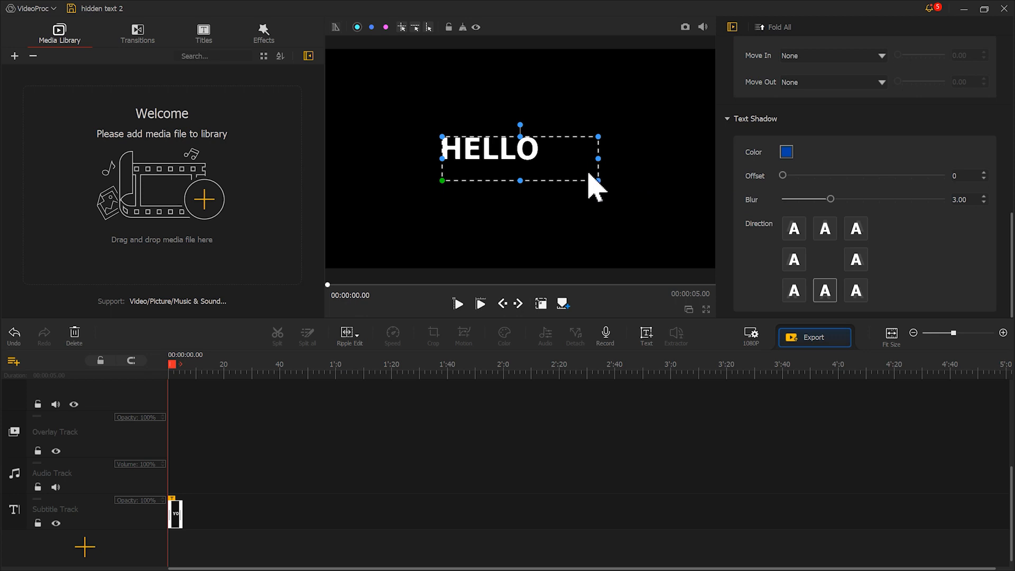
pyautogui.moveTo(598, 180); pyautogui.dragTo(689, 212)
pyautogui.moveTo(619, 186); pyautogui.dragTo(587, 169)
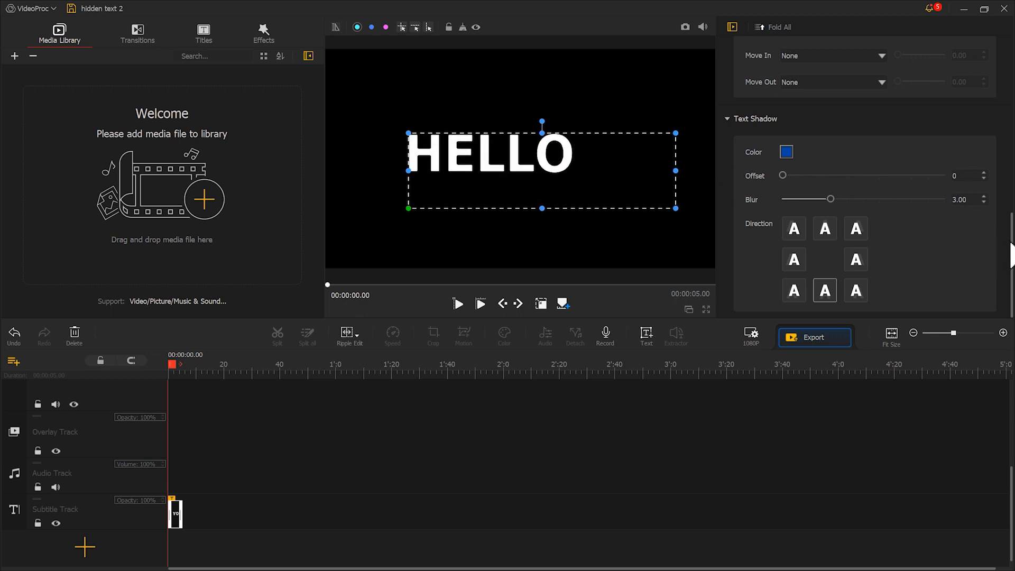
# Step: Set the HELLO title's character spacing to 27 and capture a snapshot of the frame
pyautogui.moveTo(1012, 239); pyautogui.dragTo(1007, 131)
pyautogui.click(791, 150)
pyautogui.moveTo(791, 151); pyautogui.dragTo(832, 152)
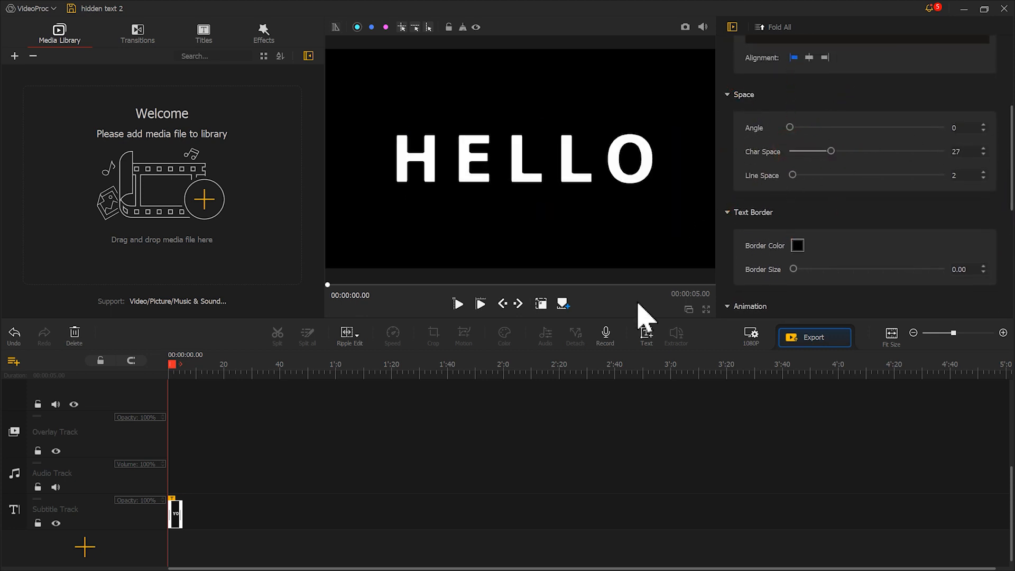
pyautogui.click(685, 27)
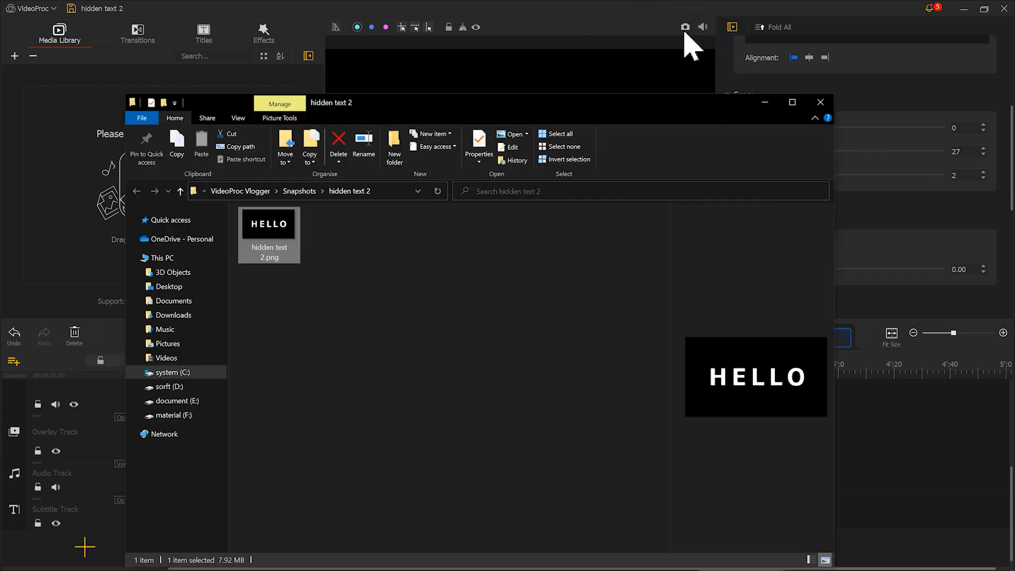
pyautogui.click(876, 231)
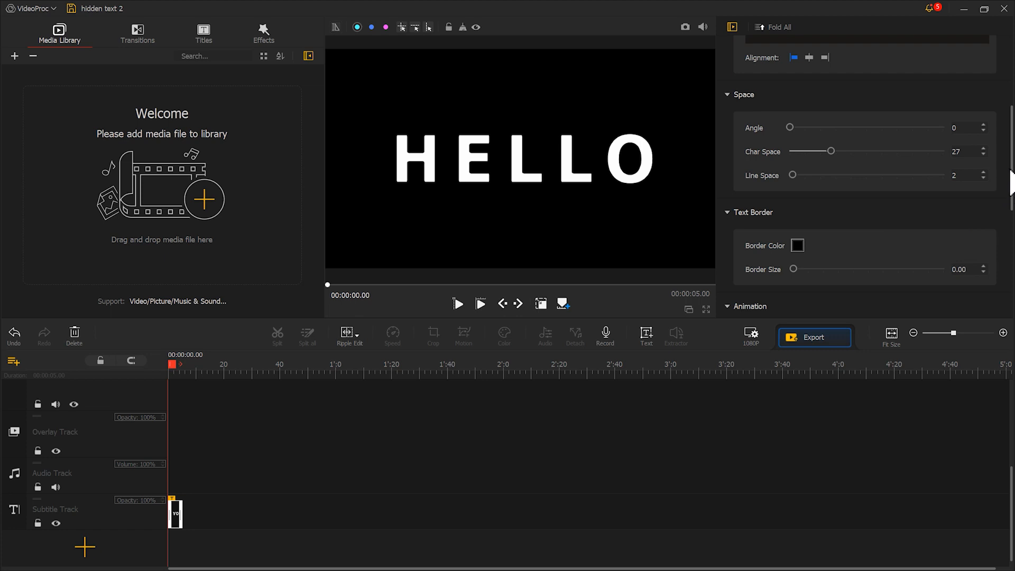
# Step: Change the title text to WELCOME with character spacing 19 and recentre it on the canvas
pyautogui.moveTo(1011, 167); pyautogui.dragTo(1010, 95)
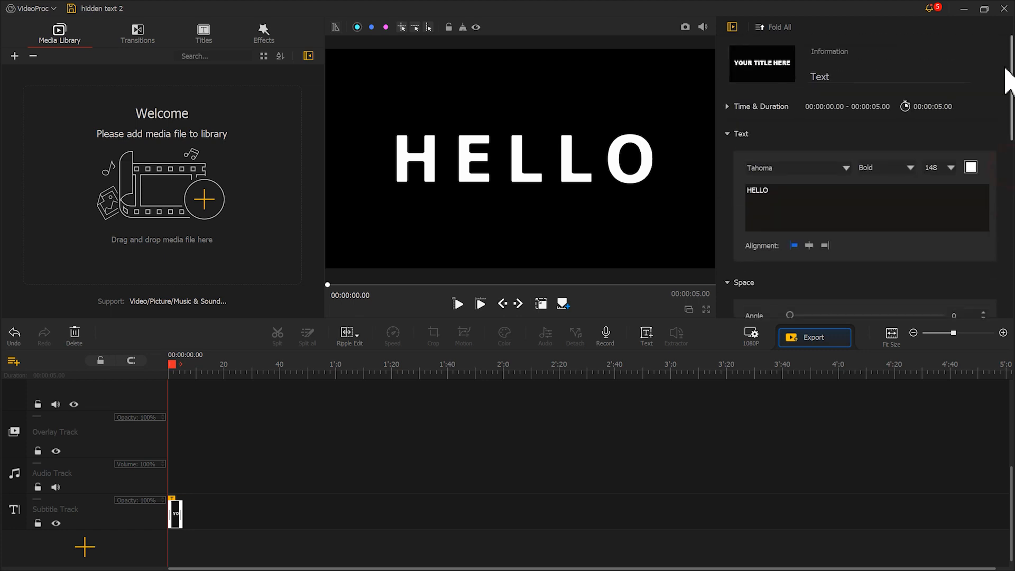
pyautogui.doubleClick(816, 192)
pyautogui.write('WELCOME')
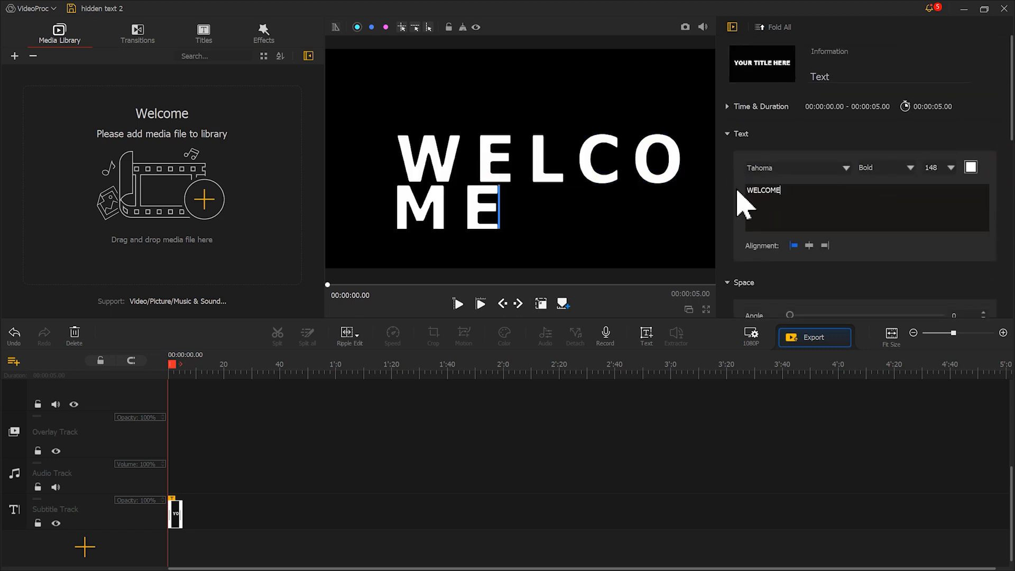
pyautogui.scroll(-3, 762, 204)
pyautogui.moveTo(834, 220); pyautogui.dragTo(821, 220)
pyautogui.moveTo(532, 165); pyautogui.dragTo(537, 159)
pyautogui.click(622, 308)
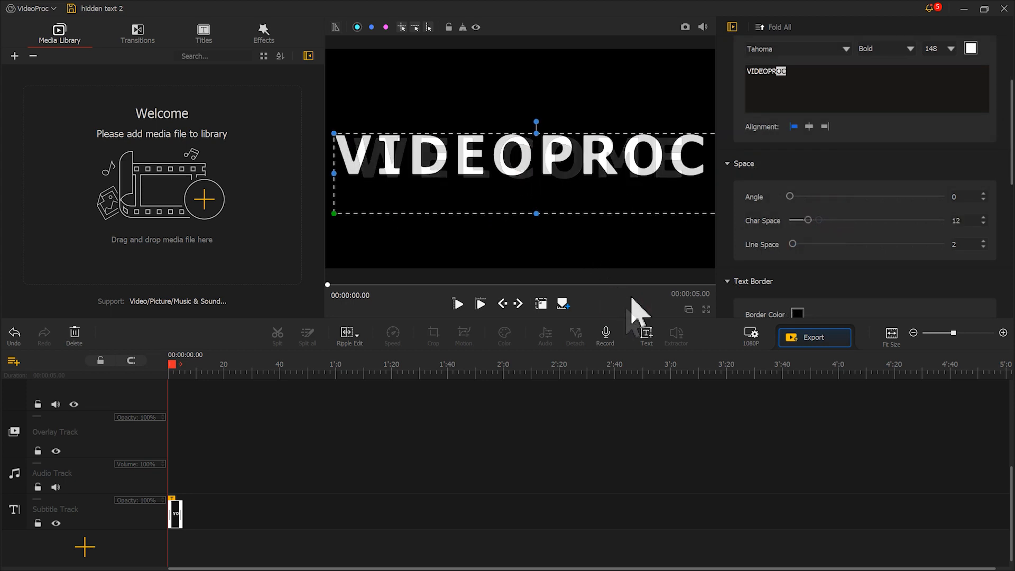
pyautogui.click(632, 295)
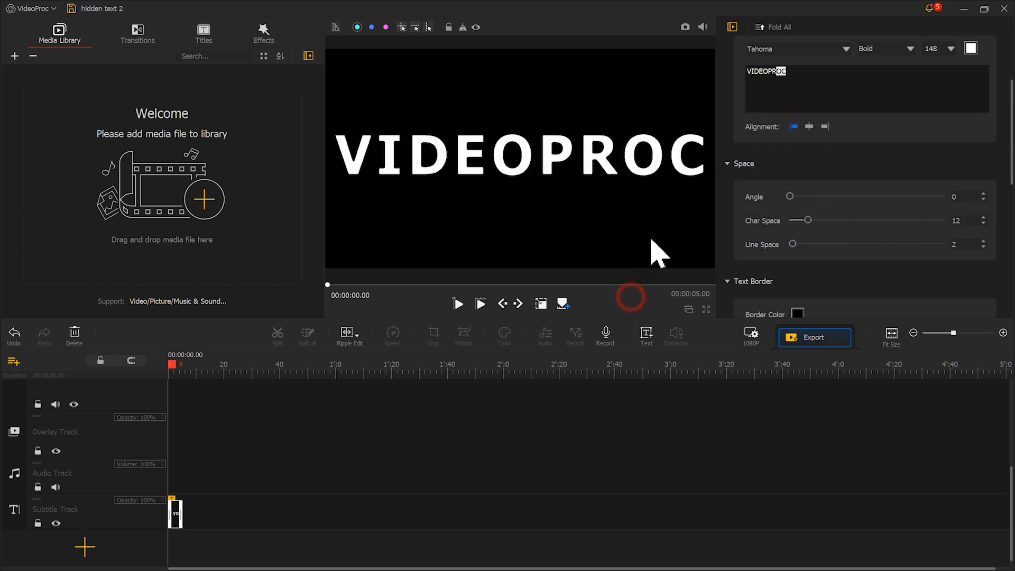
# Step: Capture a snapshot of the VIDEOPROC title frame and return to the title's text settings
pyautogui.click(686, 27)
pyautogui.click(685, 26)
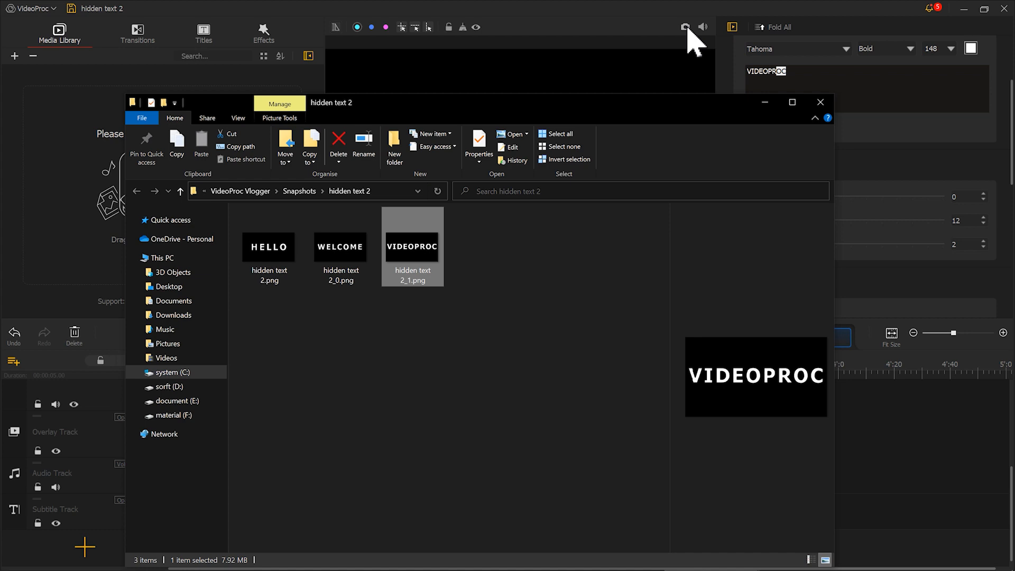
pyautogui.click(869, 86)
# Step: Clear the title text and capture a snapshot of the blank black frame
pyautogui.moveTo(819, 86); pyautogui.dragTo(735, 74)
pyautogui.press('BackSpace')
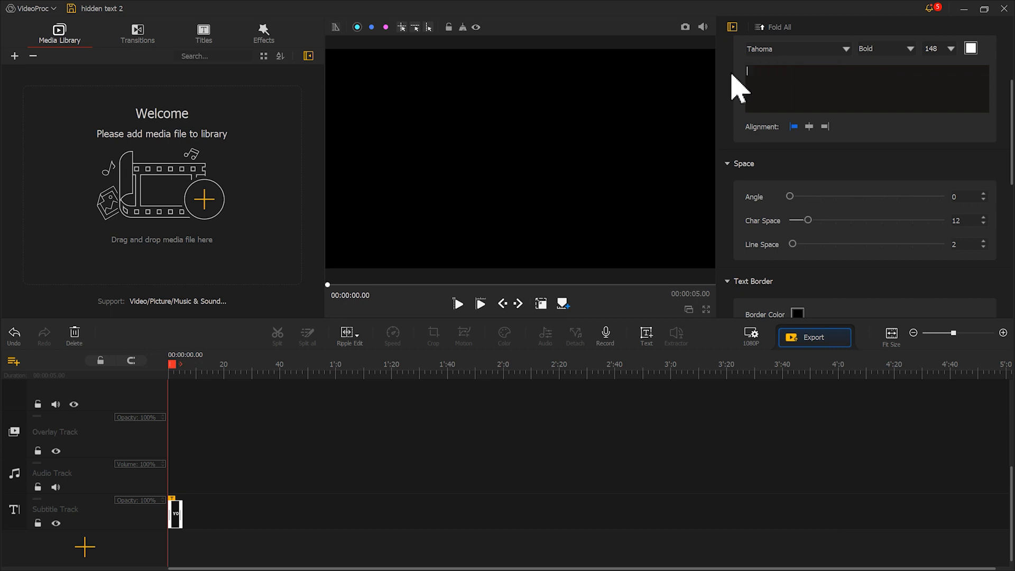
pyautogui.click(686, 27)
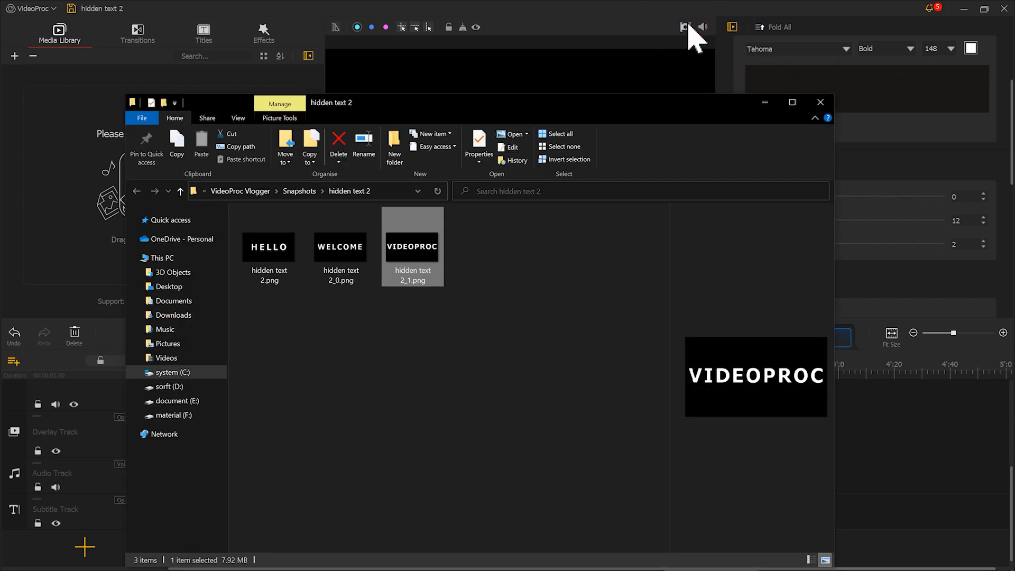
pyautogui.click(643, 25)
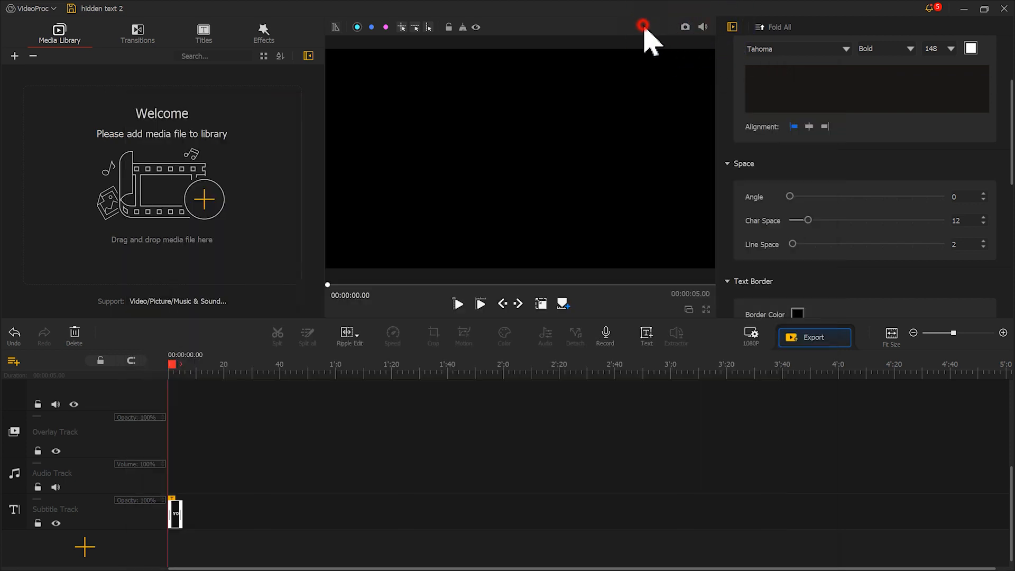
# Step: Change the project background to white and capture a snapshot of the blank white frame
pyautogui.click(751, 337)
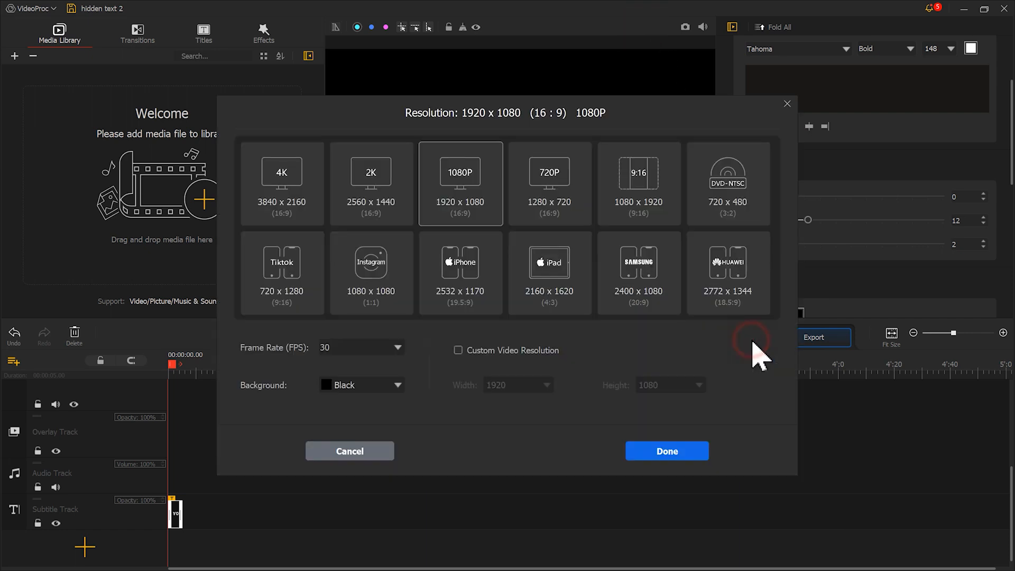
pyautogui.click(370, 386)
pyautogui.click(371, 484)
pyautogui.click(651, 455)
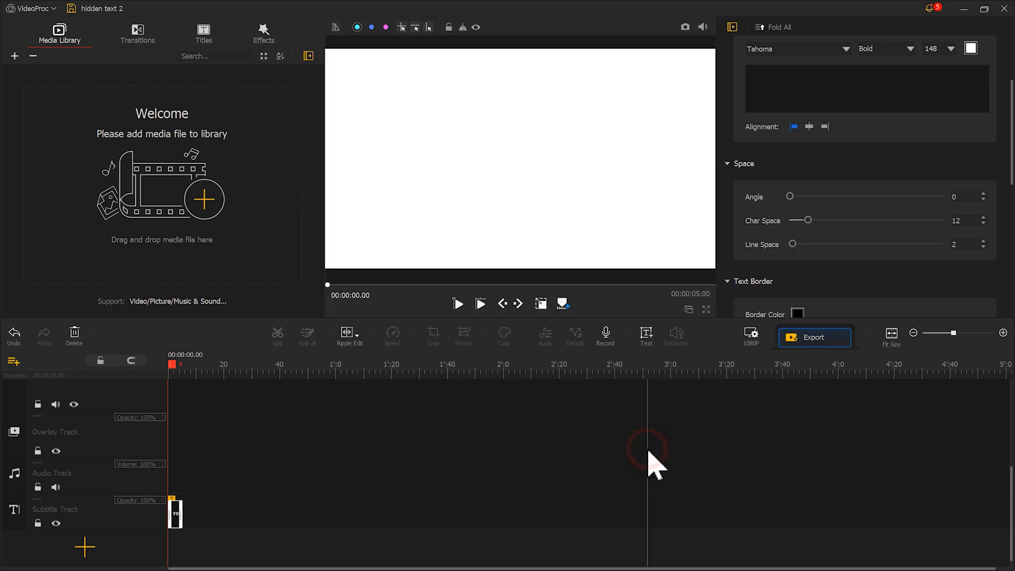
pyautogui.click(684, 29)
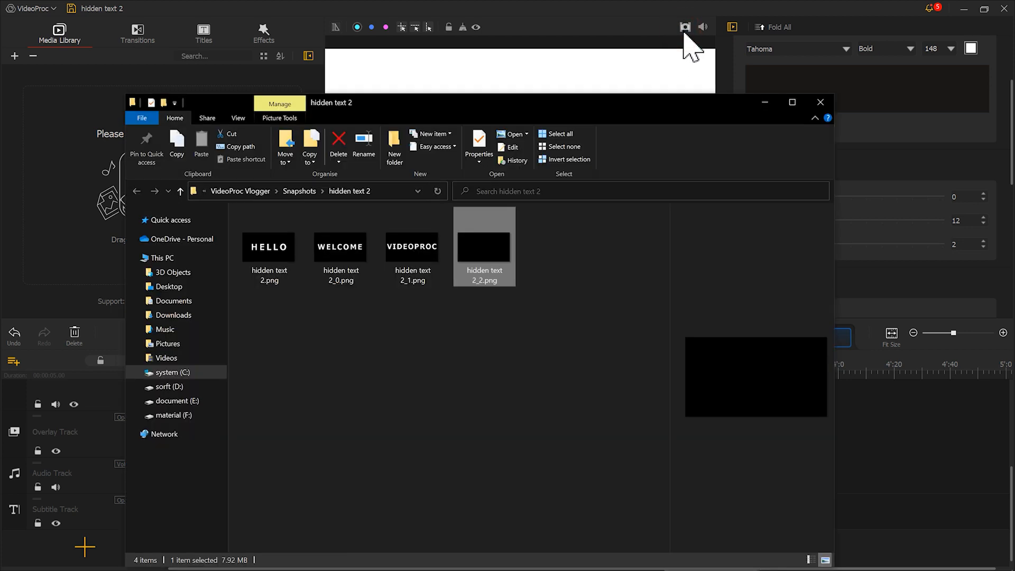
pyautogui.click(684, 29)
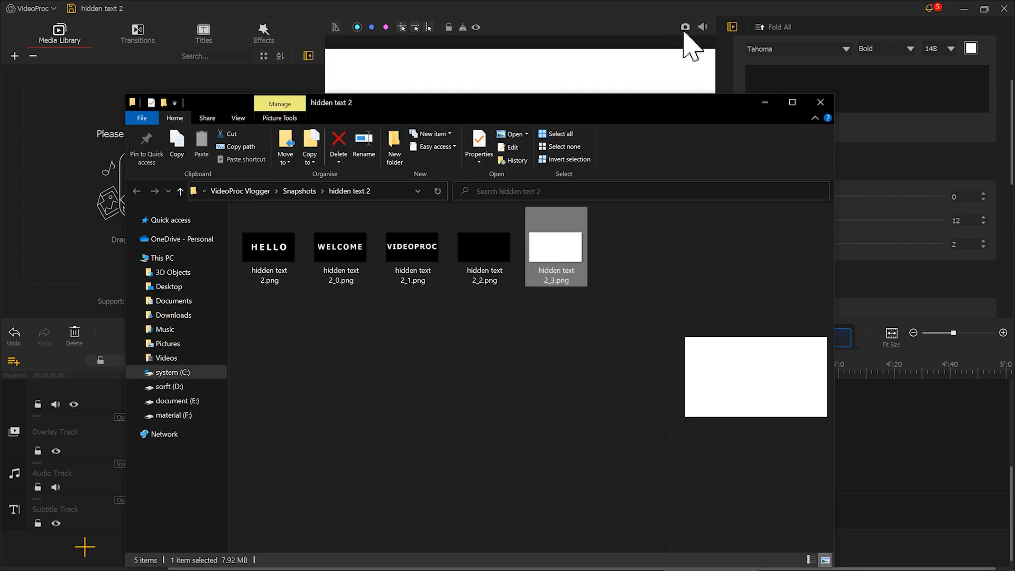
pyautogui.click(646, 28)
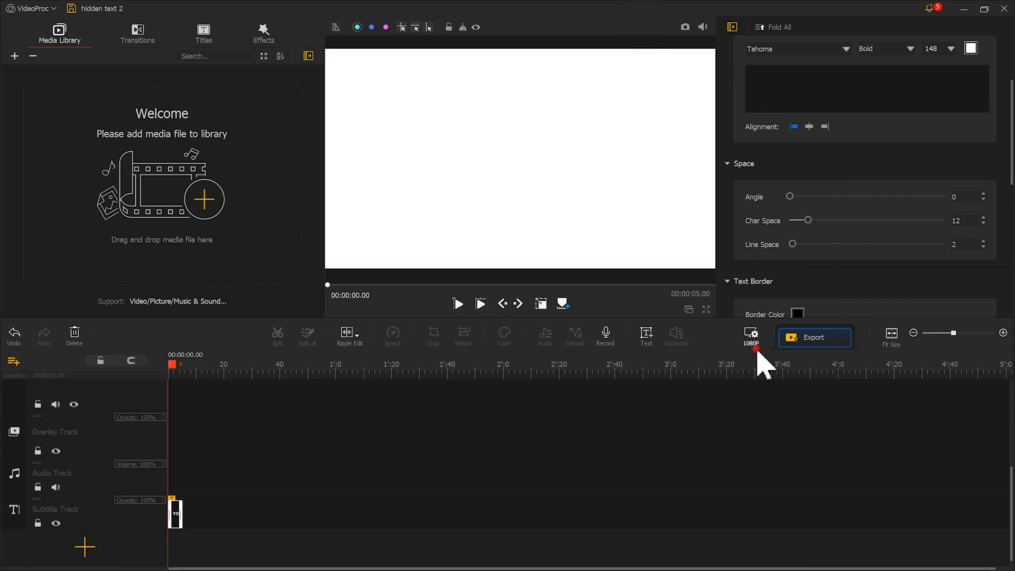
# Step: Set the project background back to Black
pyautogui.click(758, 349)
pyautogui.click(365, 386)
pyautogui.click(364, 420)
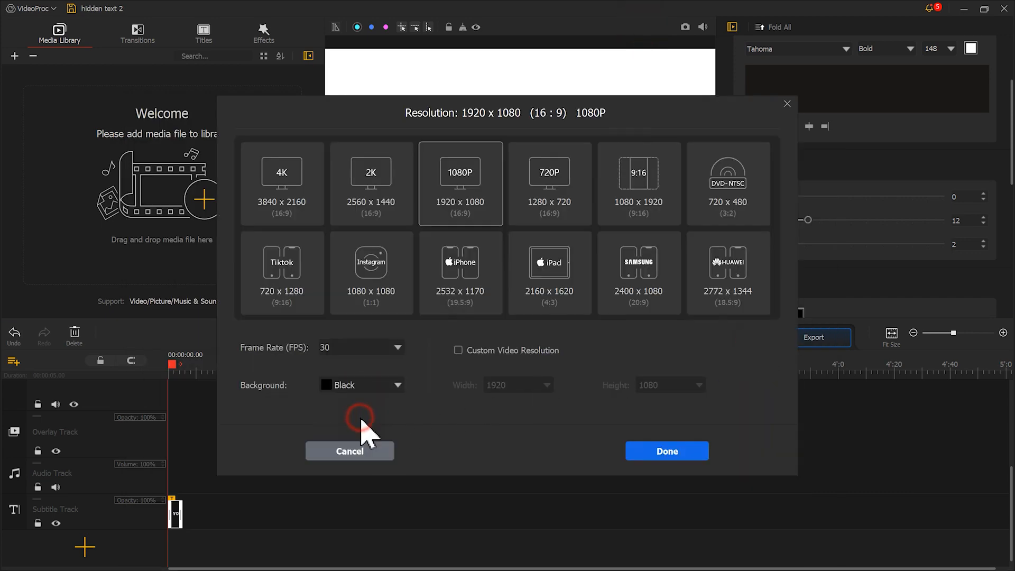
pyautogui.click(649, 456)
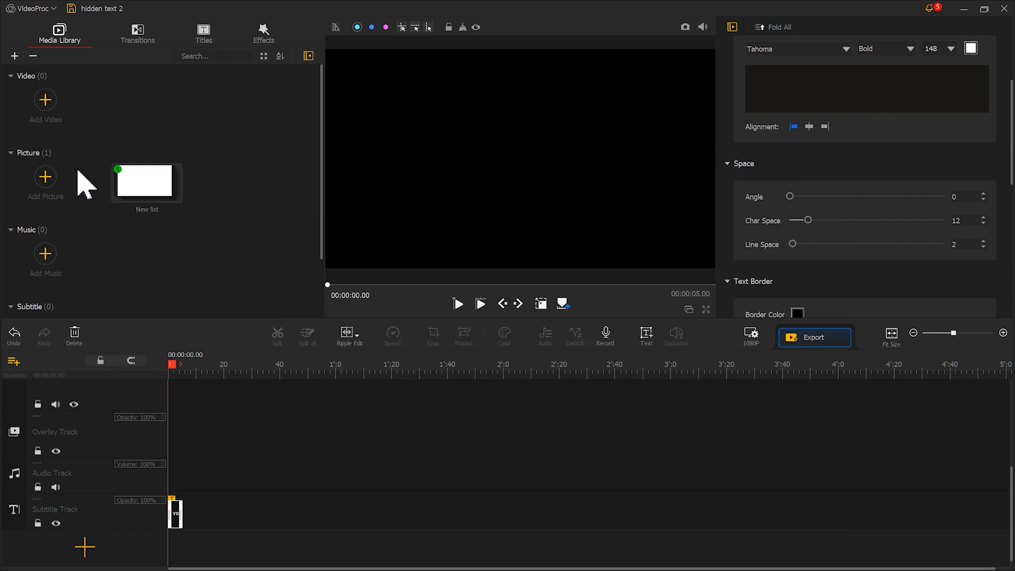
# Step: Import the five snapshots into the media library and delete the text clip from the subtitle track
pyautogui.doubleClick(146, 190)
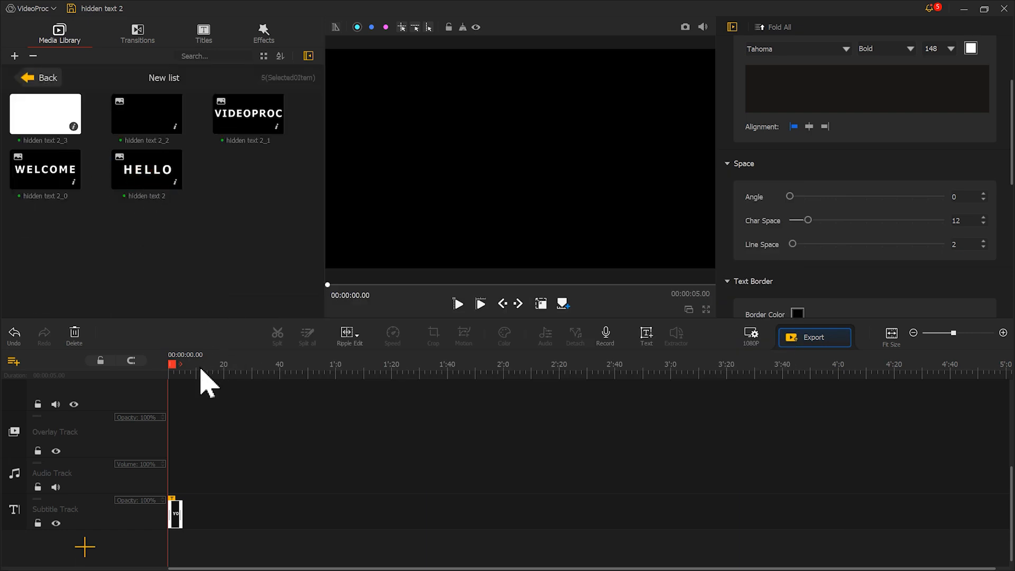
pyautogui.moveTo(208, 374); pyautogui.dragTo(644, 373)
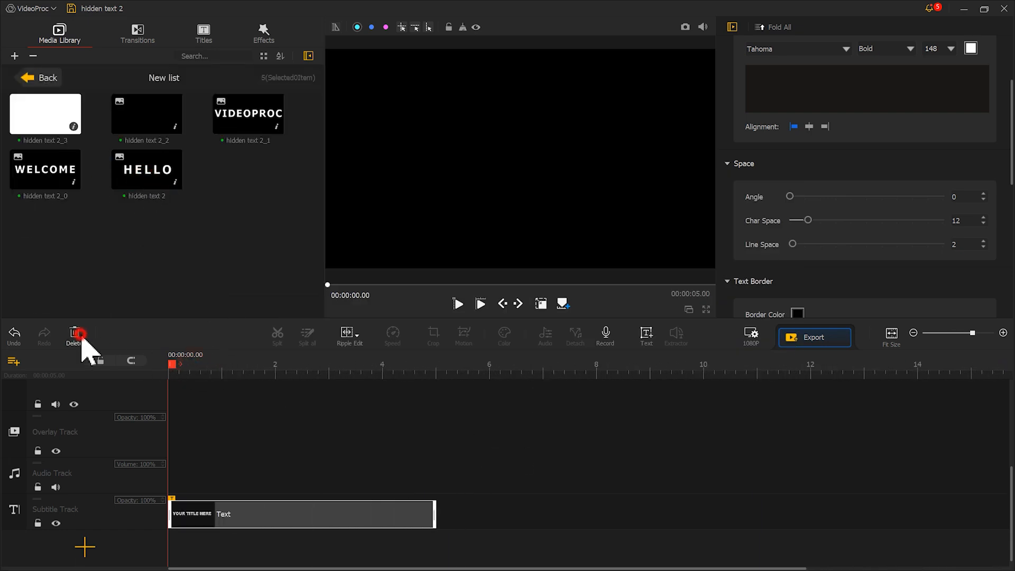
pyautogui.click(80, 338)
# Step: Place the white image hidden text 2_3 on the video track and the black image hidden text 2_2 on the overlay track
pyautogui.scroll(3, 756, 488)
pyautogui.click(57, 122)
pyautogui.moveTo(57, 122); pyautogui.dragTo(219, 397)
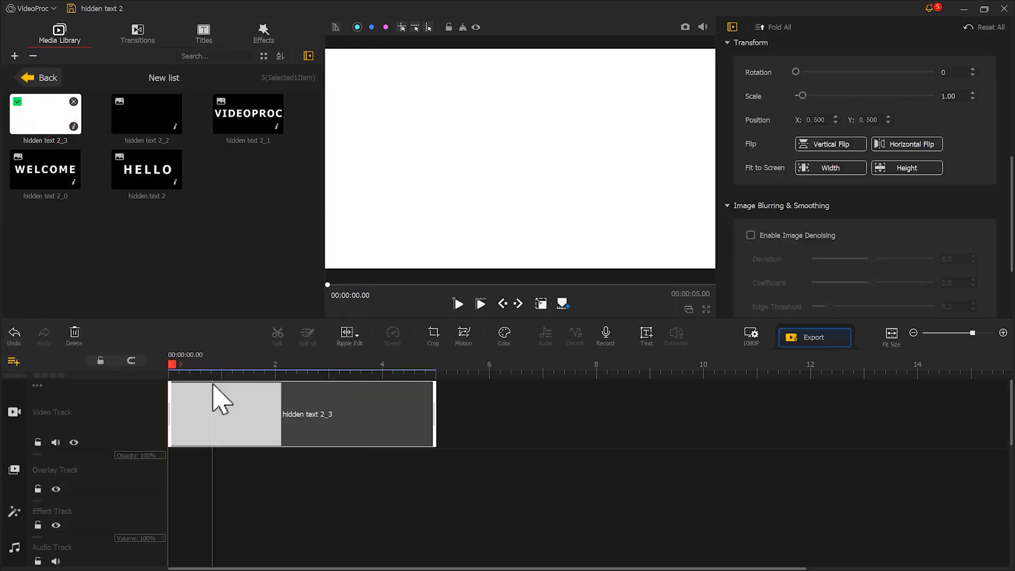
pyautogui.moveTo(164, 124); pyautogui.dragTo(180, 512)
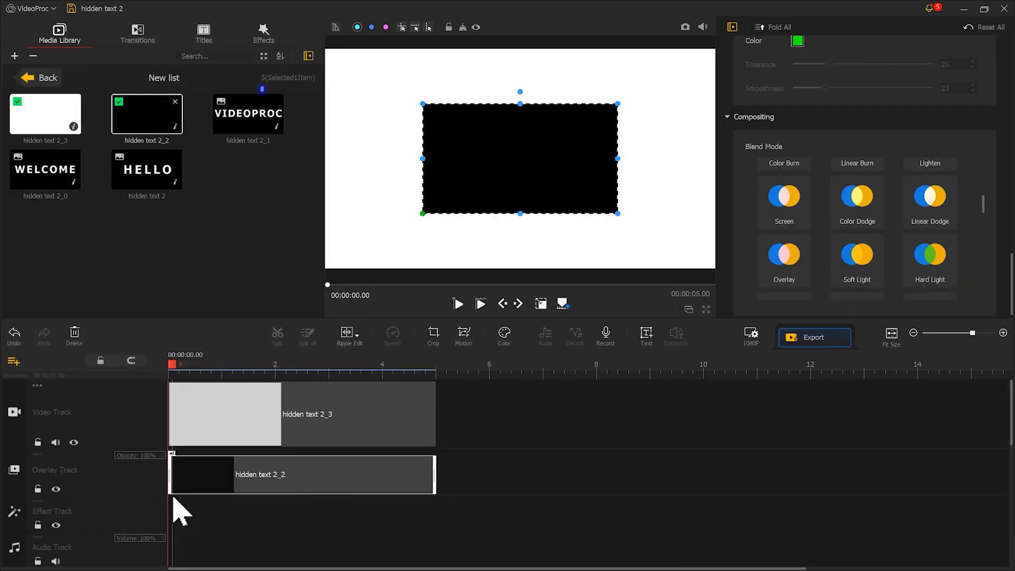
# Step: Add the Circular Mask effect to the effect track and apply it to the hidden text 2_3 and hidden text 2_2 clips instead of the canvas
pyautogui.click(269, 44)
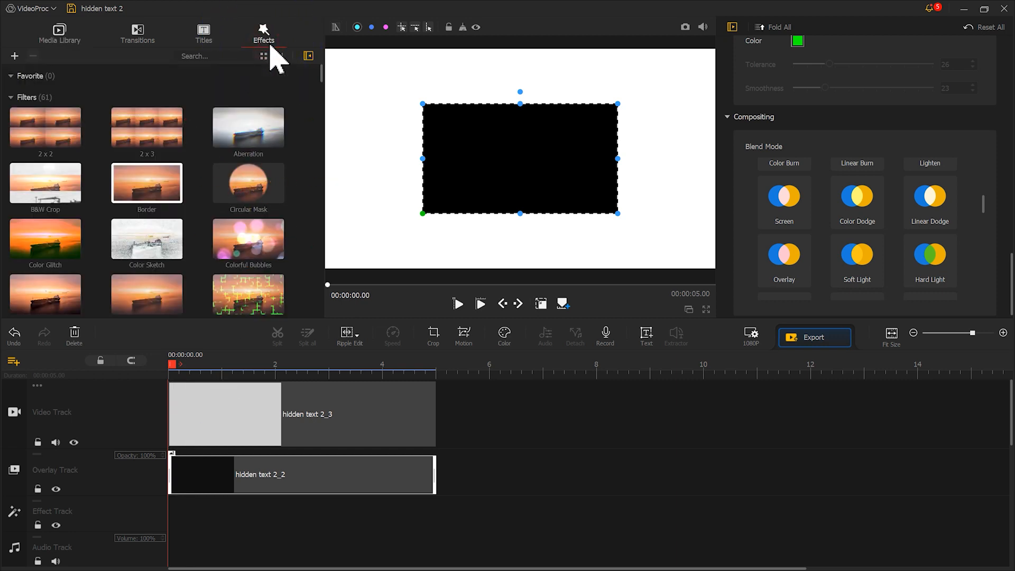
pyautogui.moveTo(264, 177); pyautogui.dragTo(169, 531)
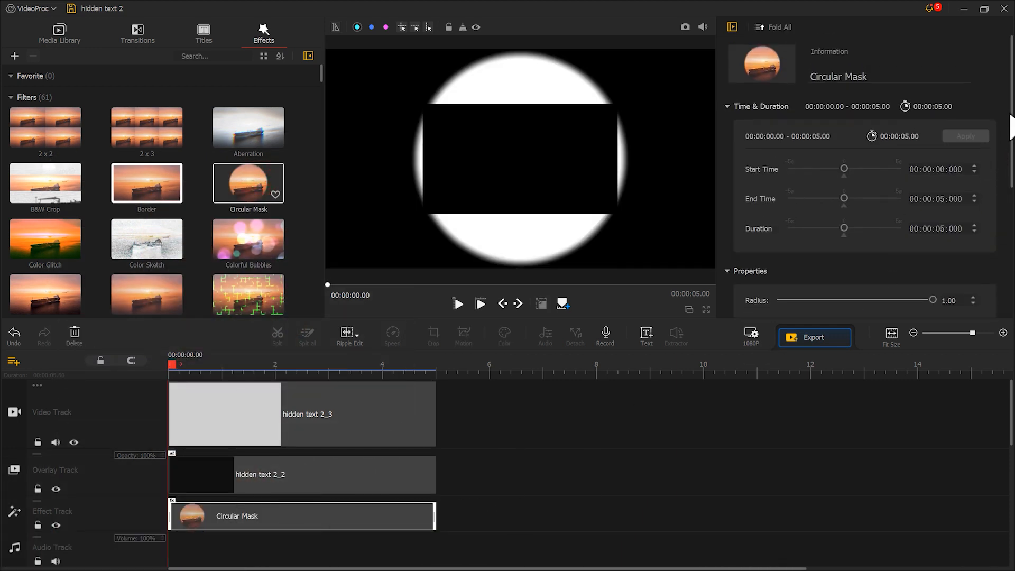
pyautogui.scroll(-4, 1011, 127)
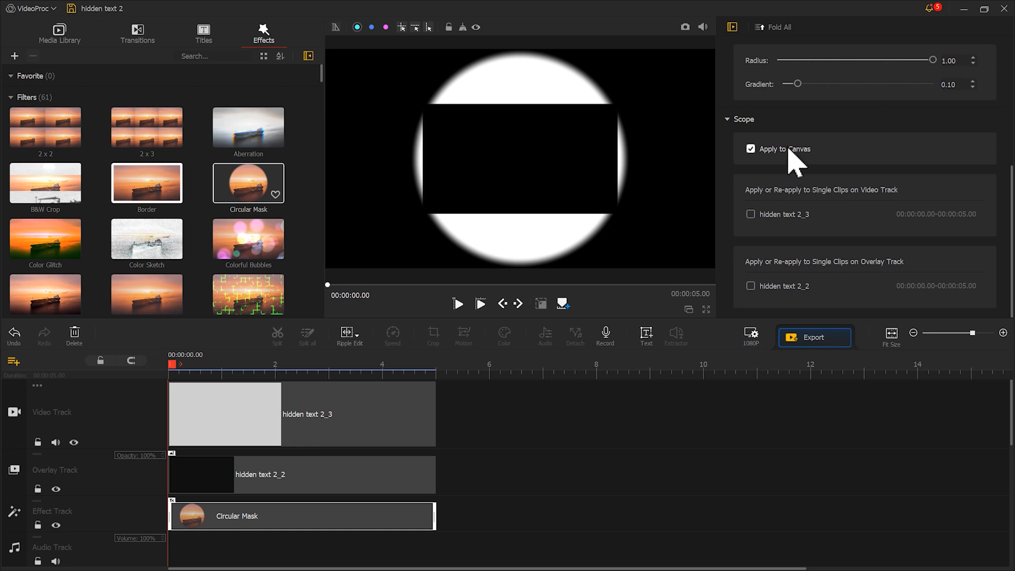
pyautogui.click(790, 149)
pyautogui.click(772, 214)
pyautogui.click(773, 285)
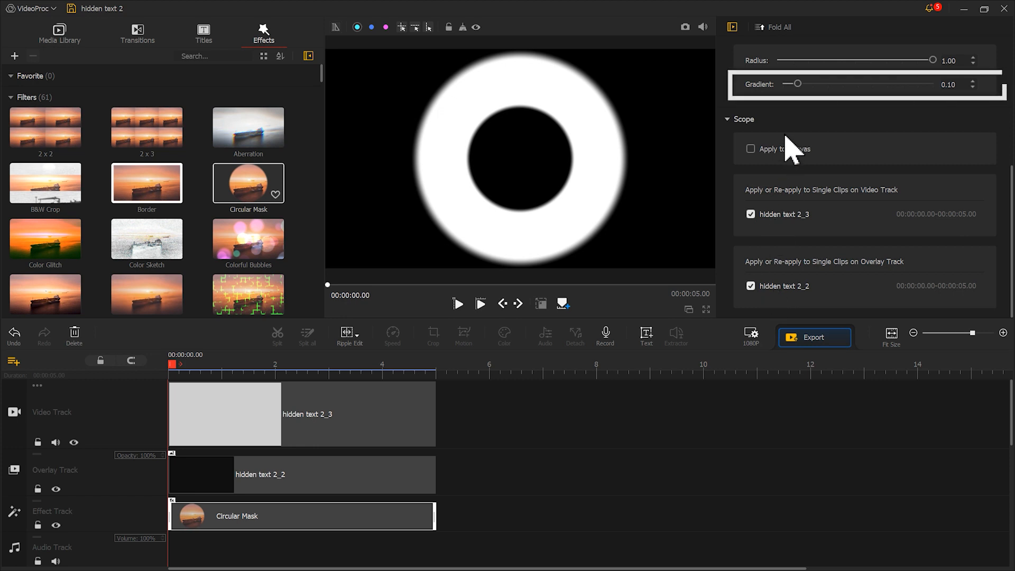
# Step: Set the Circular Mask's gradient to 0.00 and its radius to 0.90
pyautogui.moveTo(798, 86); pyautogui.dragTo(782, 85)
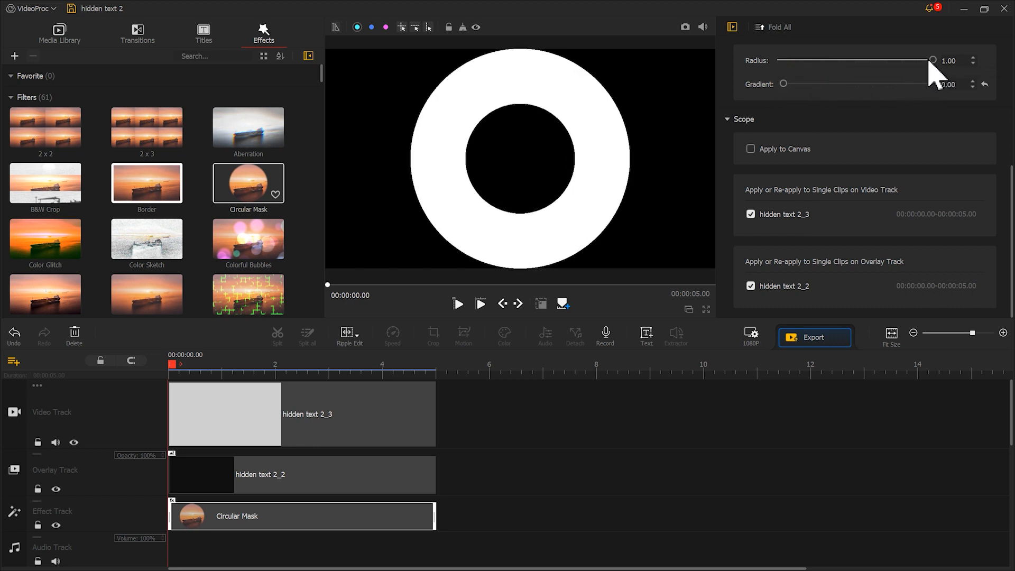
pyautogui.moveTo(933, 61); pyautogui.dragTo(919, 61)
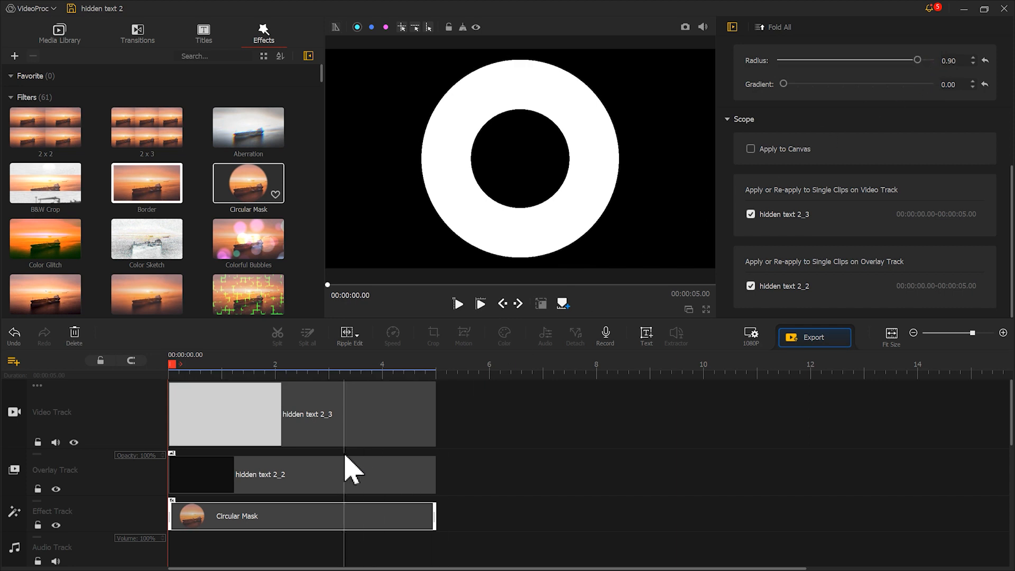
# Step: Scale the black overlay clip hidden text 2_2 to 0.77 so the circles form a thin white ring
pyautogui.click(334, 472)
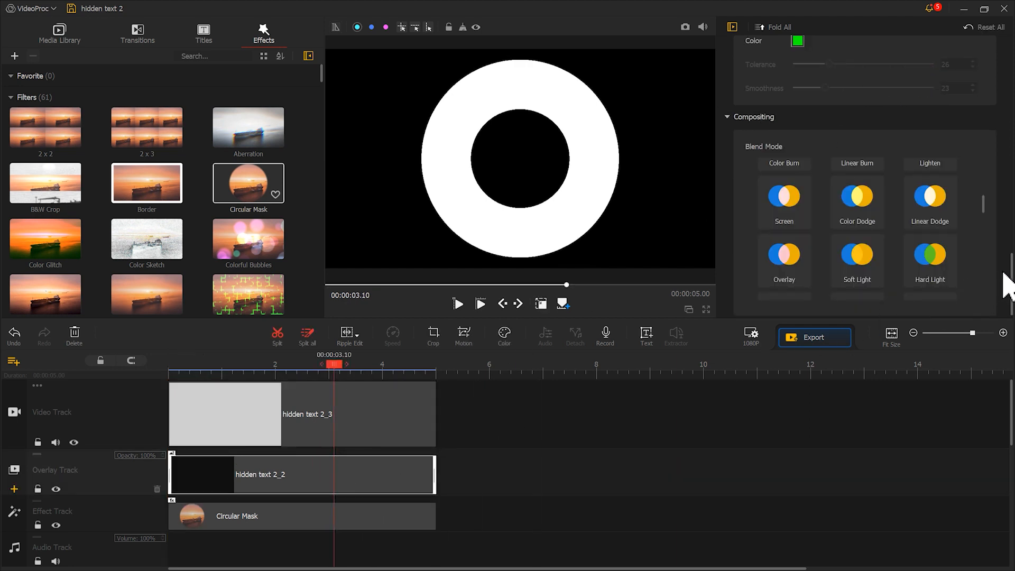
pyautogui.moveTo(1010, 262); pyautogui.dragTo(1010, 175)
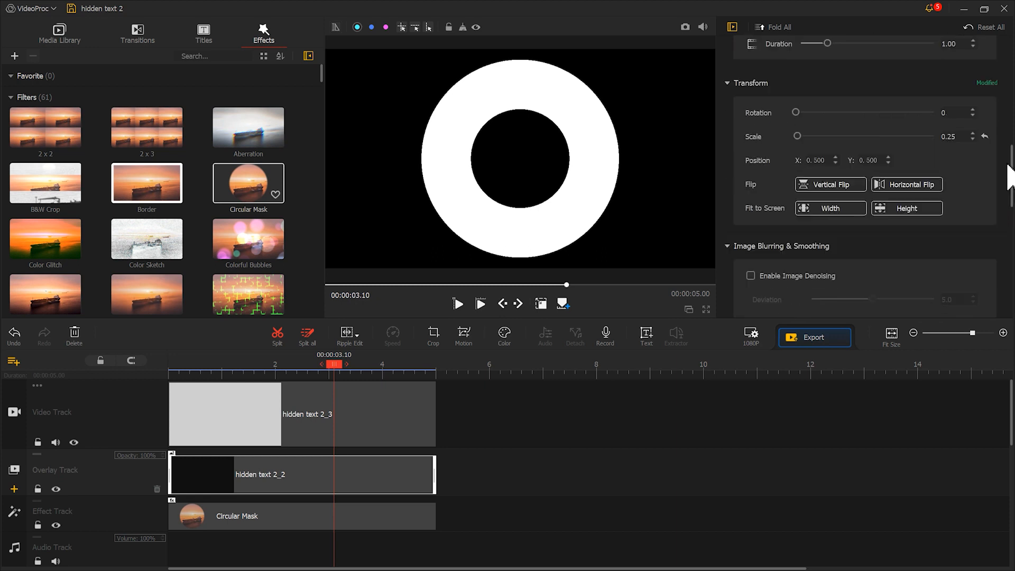
pyautogui.moveTo(798, 137); pyautogui.dragTo(801, 136)
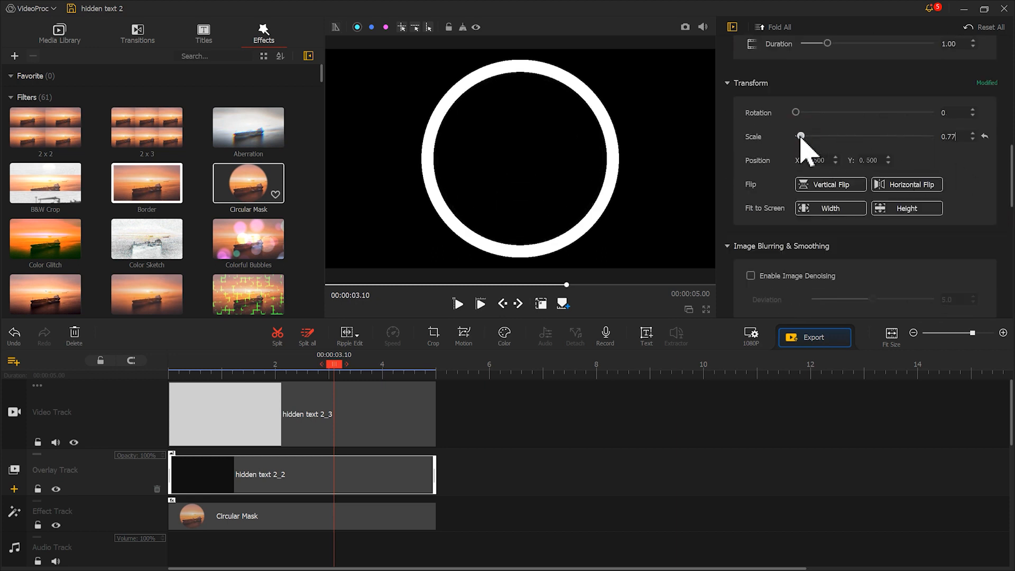
# Step: Take a snapshot of the white ring and import the resulting hidden text 2_4 image into the media list
pyautogui.click(685, 26)
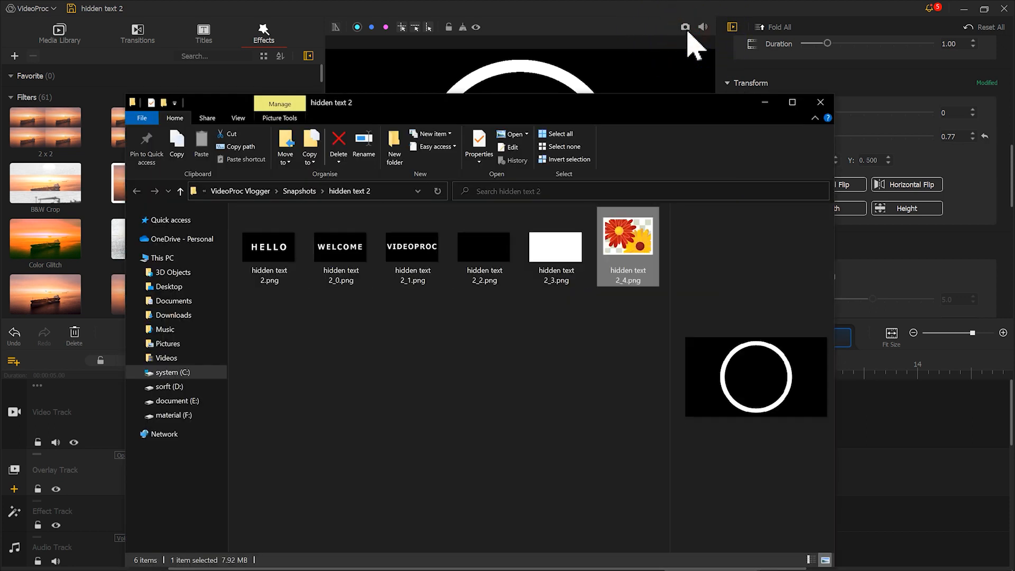
pyautogui.moveTo(630, 265); pyautogui.dragTo(68, 249)
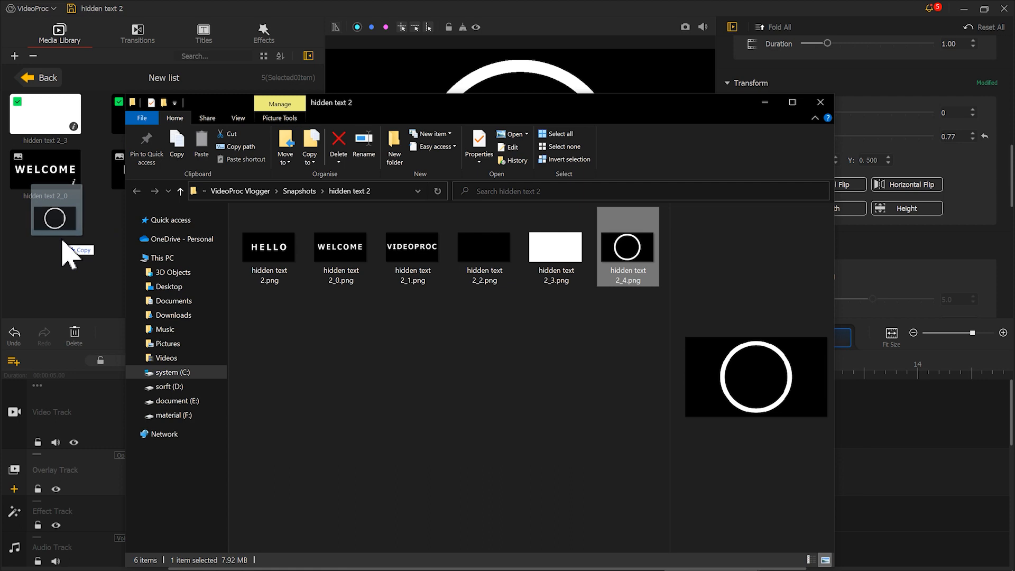
pyautogui.click(68, 252)
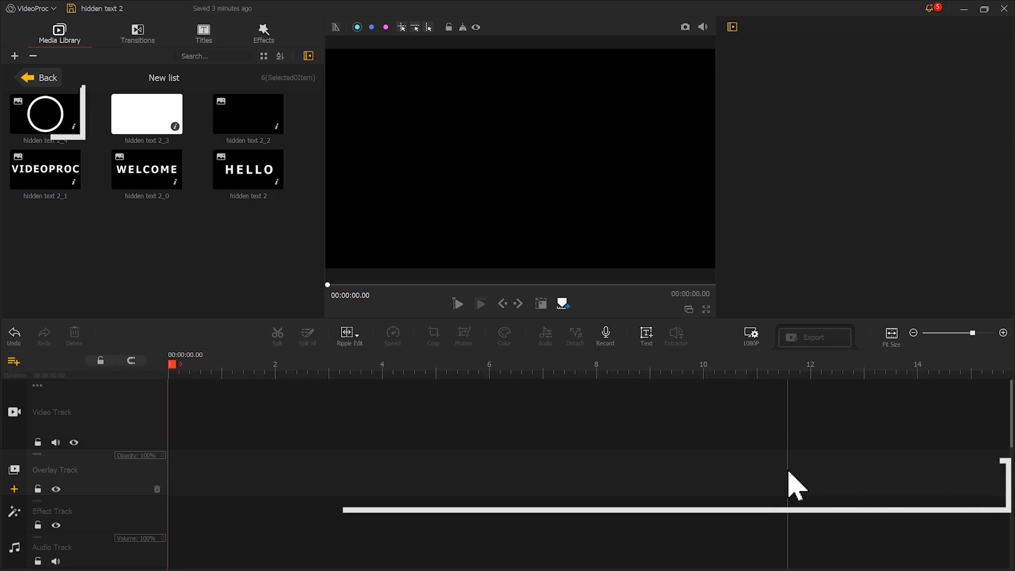
# Step: Place hidden text 2 (HELLO) on the video track and hidden text 2_4 on the overlay track, fitting the ring to the screen width
pyautogui.moveTo(247, 175); pyautogui.dragTo(188, 418)
pyautogui.moveTo(63, 122); pyautogui.dragTo(164, 495)
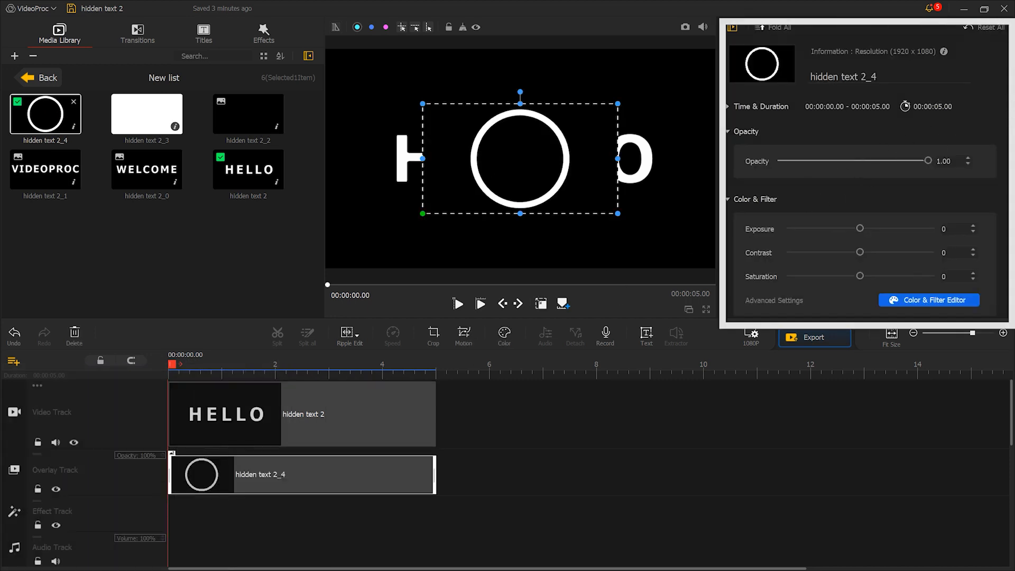
pyautogui.scroll(-10, 841, 288)
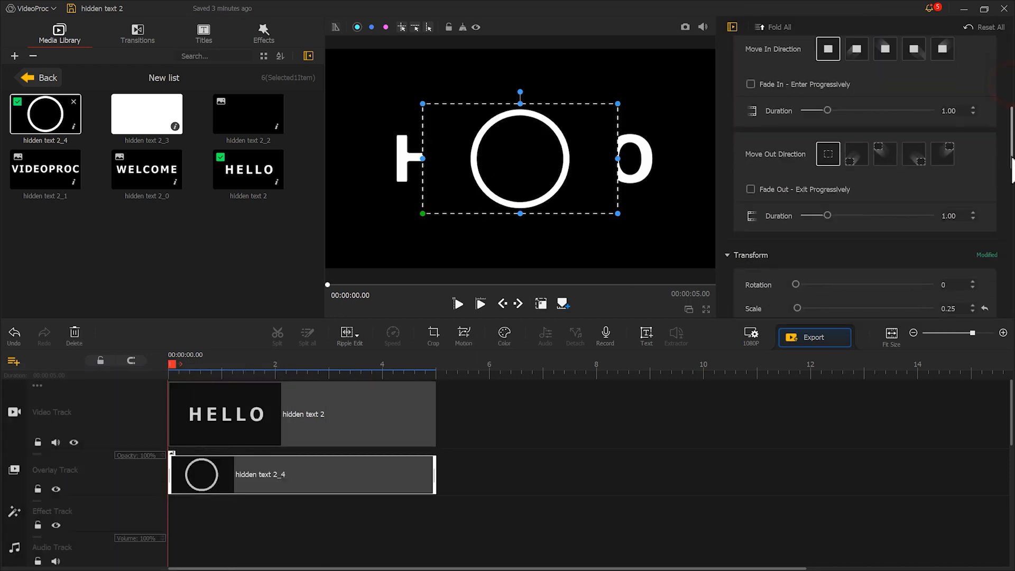
pyautogui.click(840, 286)
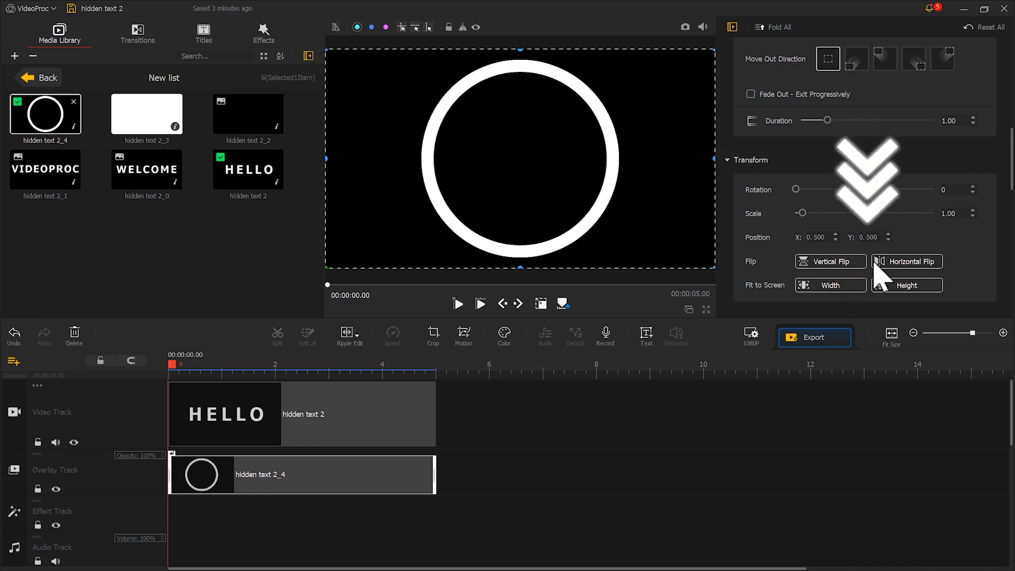
# Step: Set the ring overlay's blend mode to Exclusion
pyautogui.moveTo(1011, 151); pyautogui.dragTo(1004, 294)
pyautogui.moveTo(985, 162); pyautogui.dragTo(982, 247)
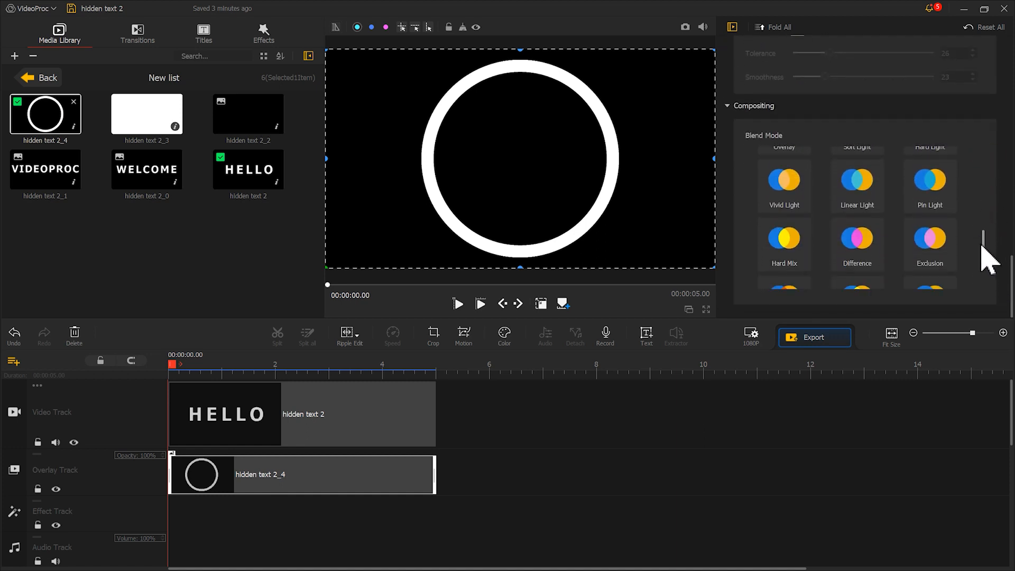
pyautogui.click(935, 248)
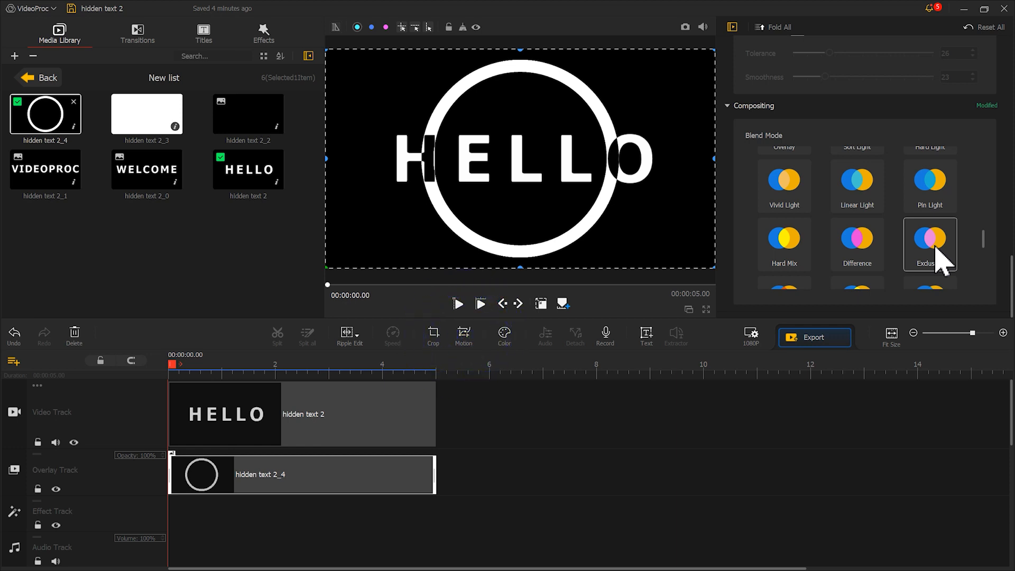
# Step: In the ring overlay's Motion Editor, add a keyframe at the start and move its frame left outside the ring, to about (-34,540)
pyautogui.click(465, 335)
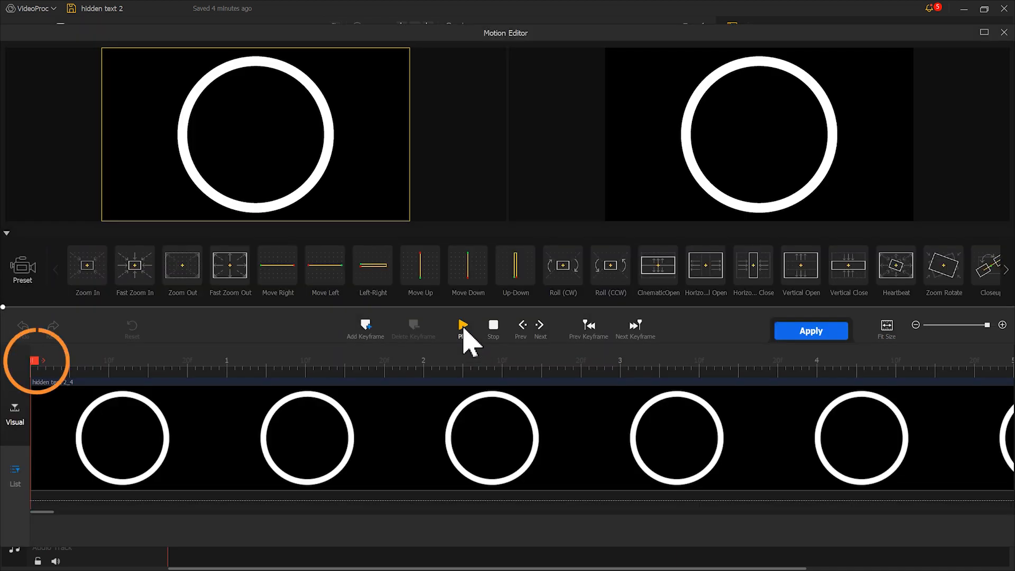
pyautogui.click(368, 328)
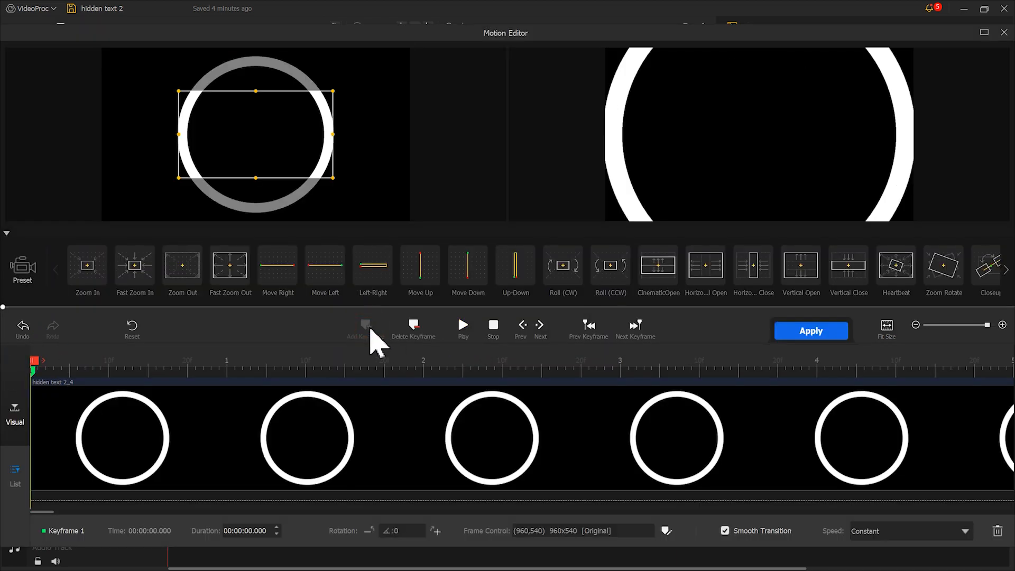
pyautogui.click(309, 150)
pyautogui.moveTo(303, 149); pyautogui.dragTo(150, 154)
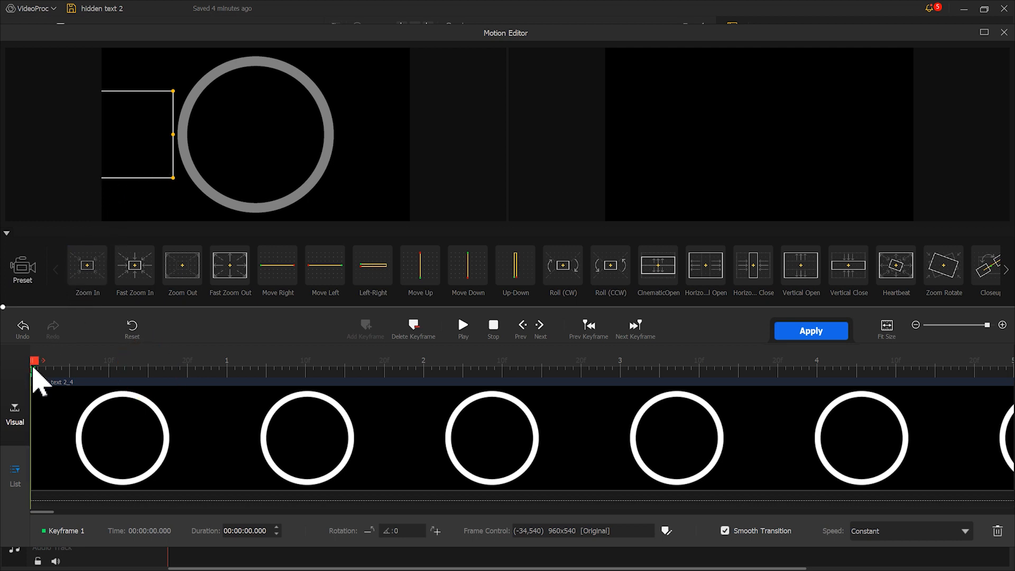
# Step: Add a second motion keyframe at 00:00:00.52, centring its frame inside the ring and shrinking it to about 644x362
pyautogui.moveTo(35, 363); pyautogui.dragTo(142, 370)
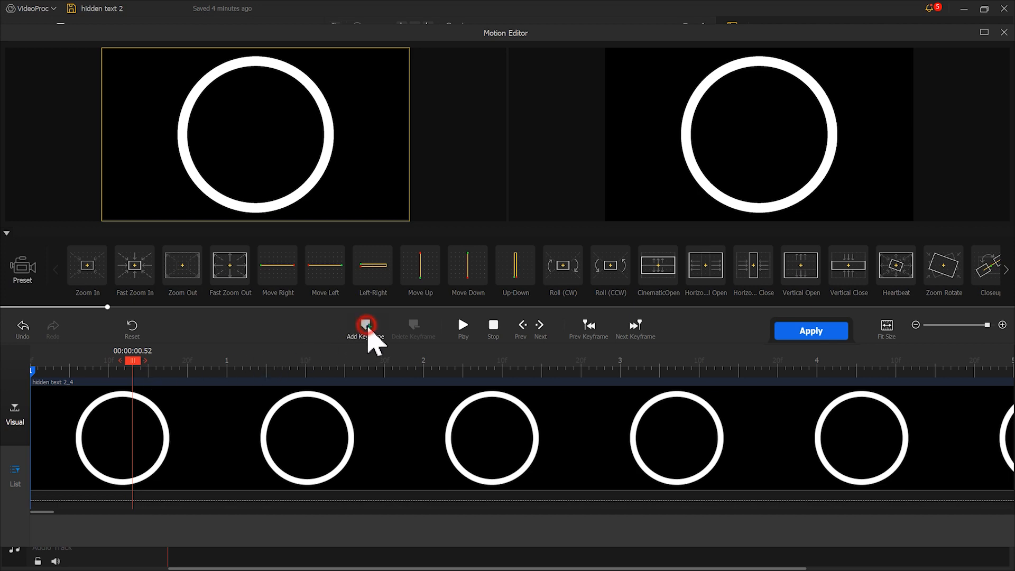
pyautogui.click(366, 327)
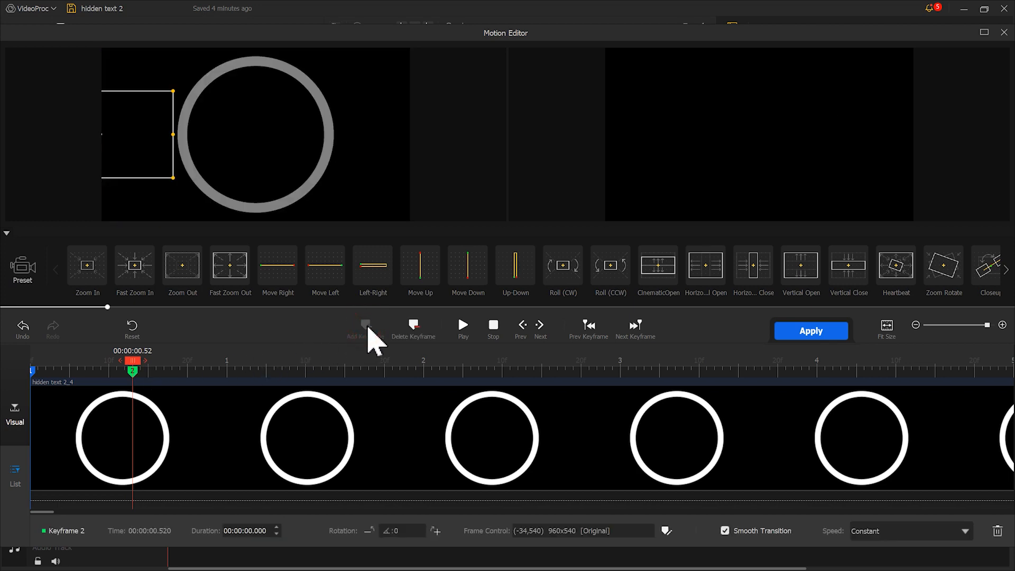
pyautogui.moveTo(147, 152); pyautogui.dragTo(307, 163)
pyautogui.moveTo(180, 92); pyautogui.dragTo(203, 105)
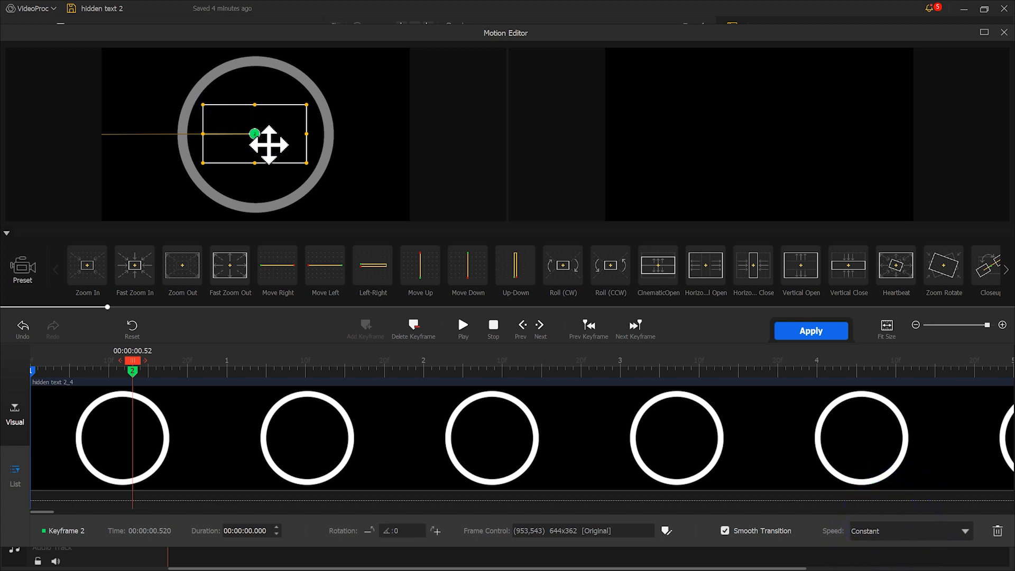
# Step: Set keyframe 2's speed to Speed Down and play back the ring motion
pyautogui.click(917, 533)
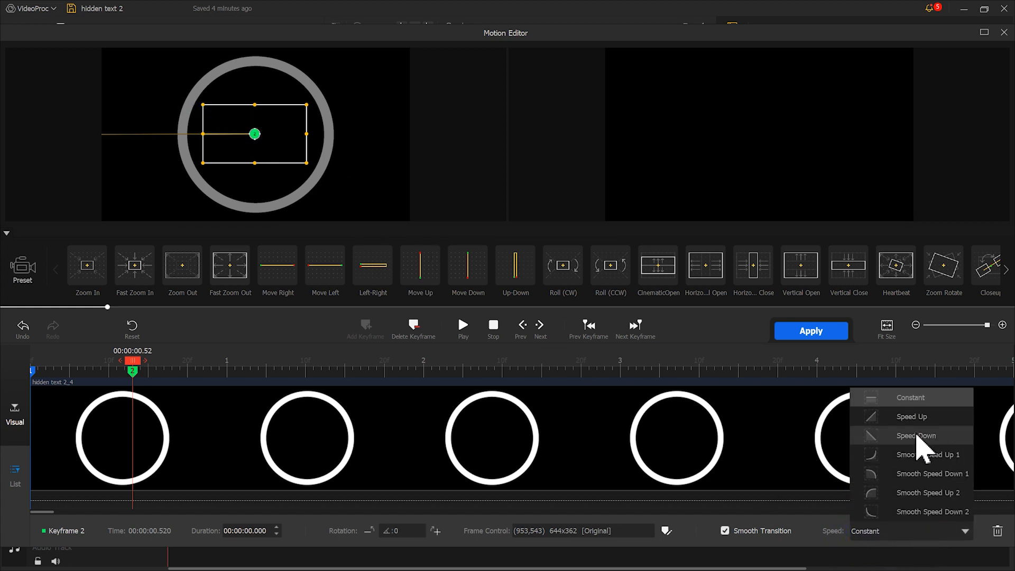
pyautogui.click(915, 435)
pyautogui.click(464, 325)
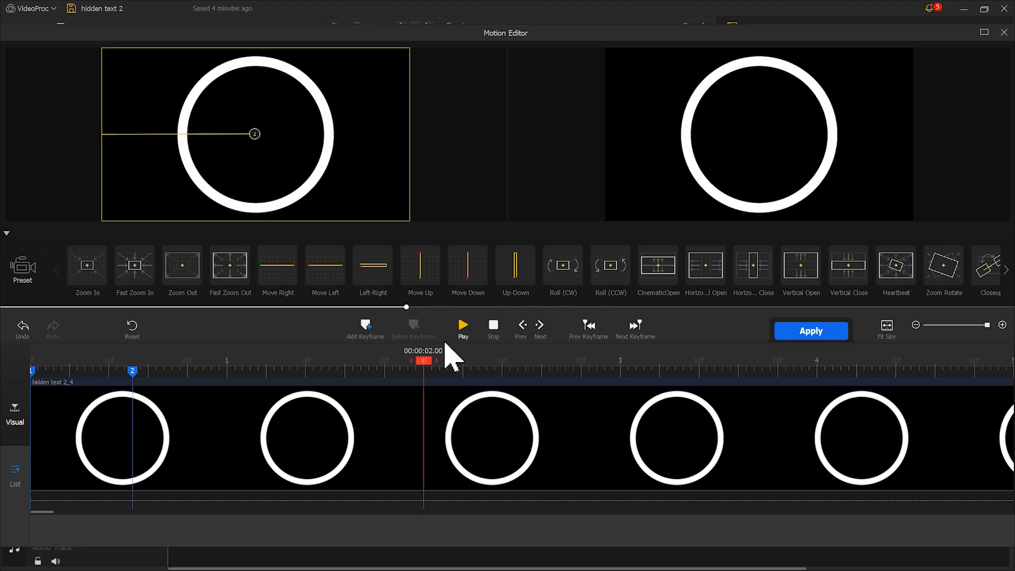
# Step: Add a third keyframe, move it to the end of the clip, apply the motion and preview it over the HELLO text
pyautogui.click(365, 328)
pyautogui.moveTo(431, 384); pyautogui.dragTo(1005, 381)
pyautogui.click(803, 333)
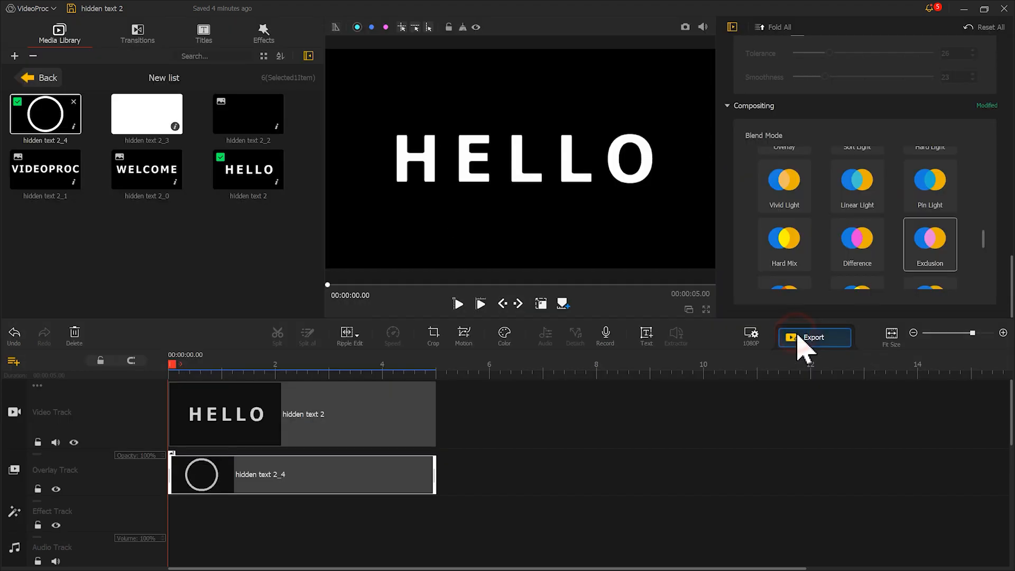
pyautogui.click(460, 304)
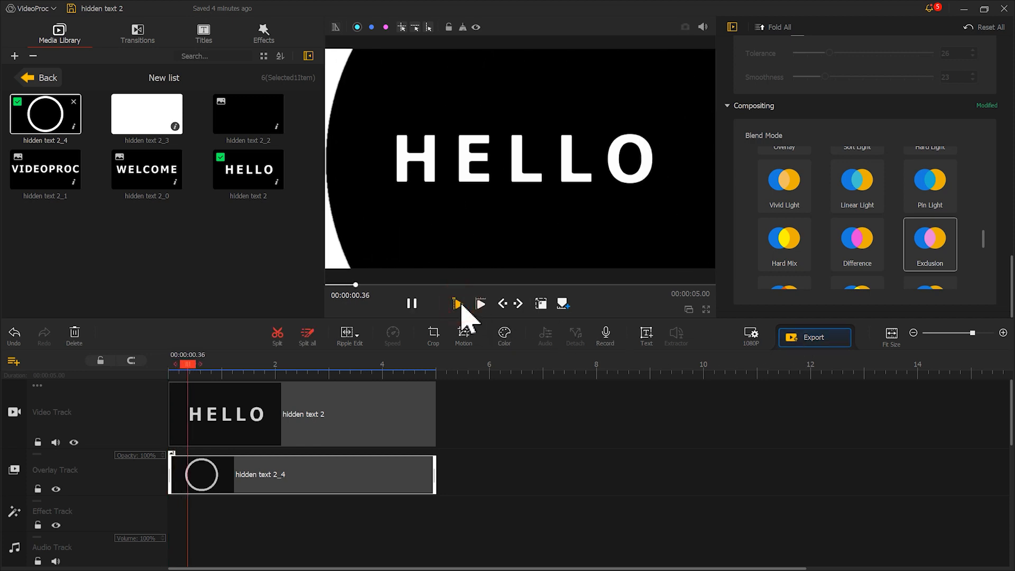
pyautogui.click(417, 303)
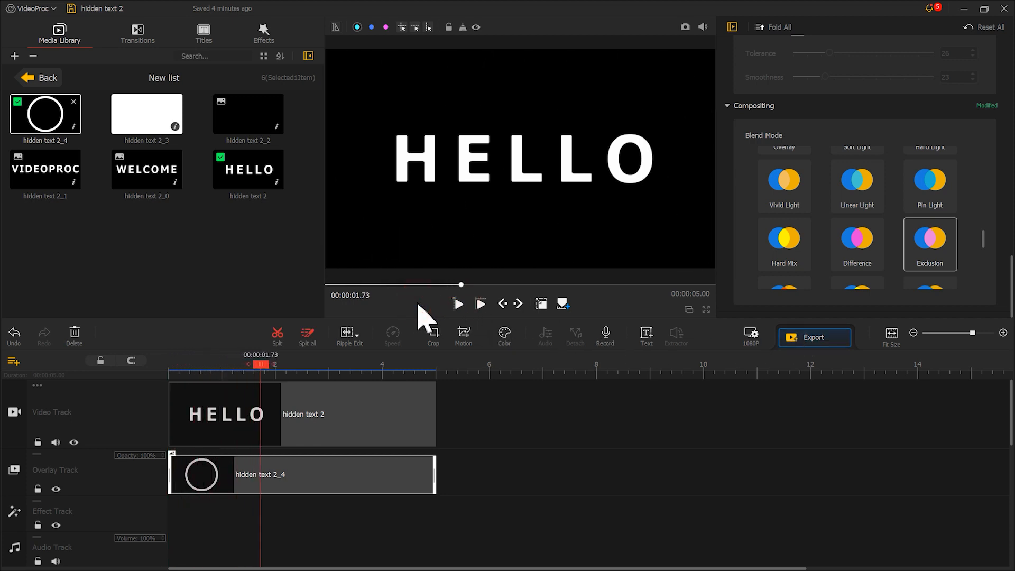
# Step: Add two more overlay tracks and paste a copy of the ring clip onto Overlay Track1, starting at about 0.33 s
pyautogui.click(14, 490)
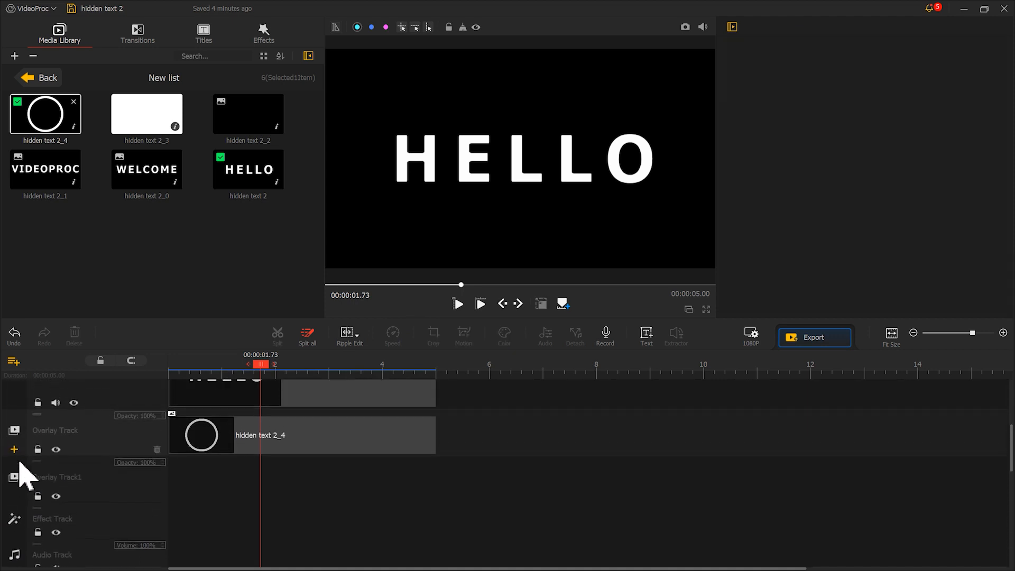
pyautogui.click(14, 457)
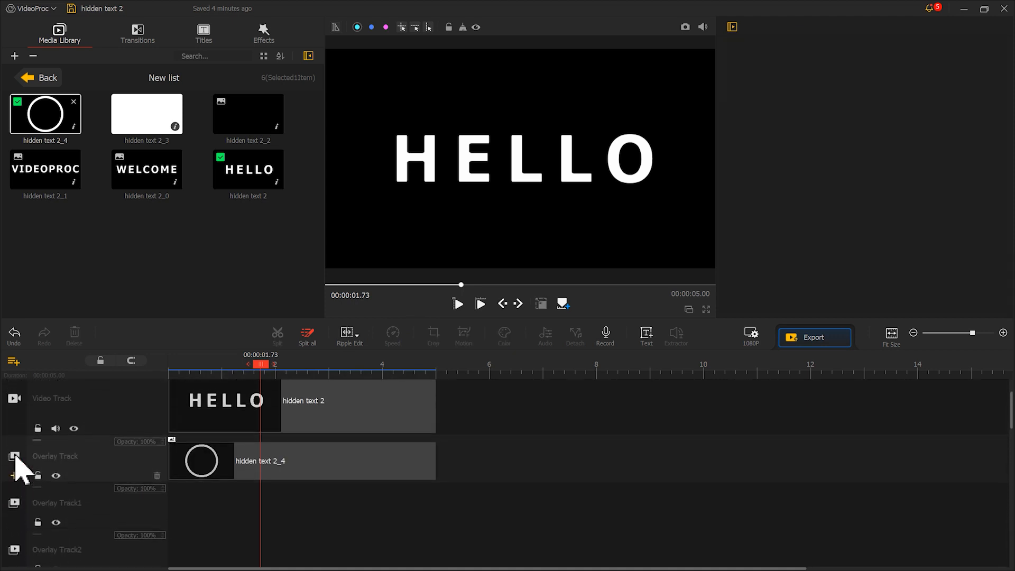
pyautogui.rightClick(250, 465)
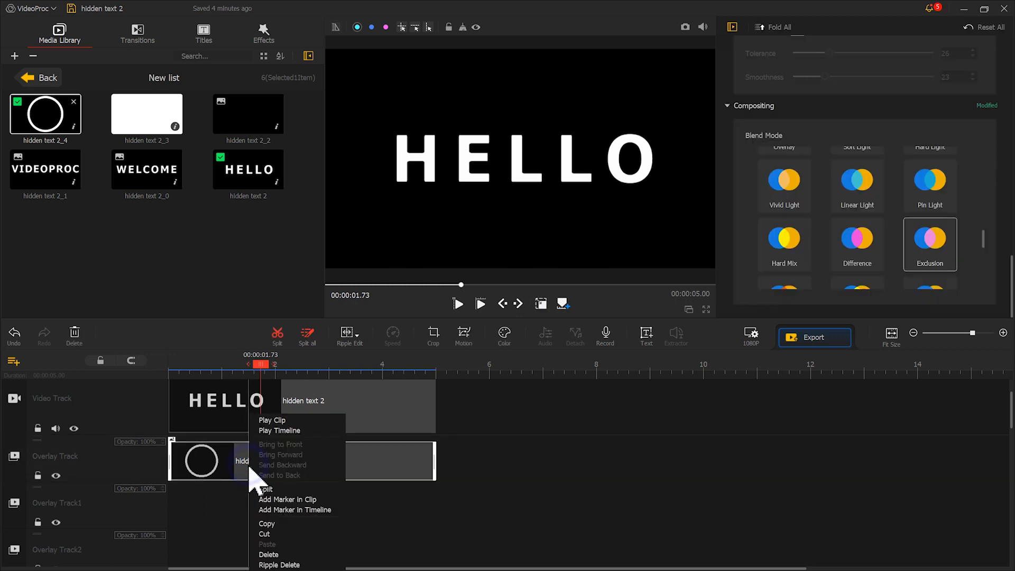
pyautogui.click(270, 525)
pyautogui.rightClick(261, 498)
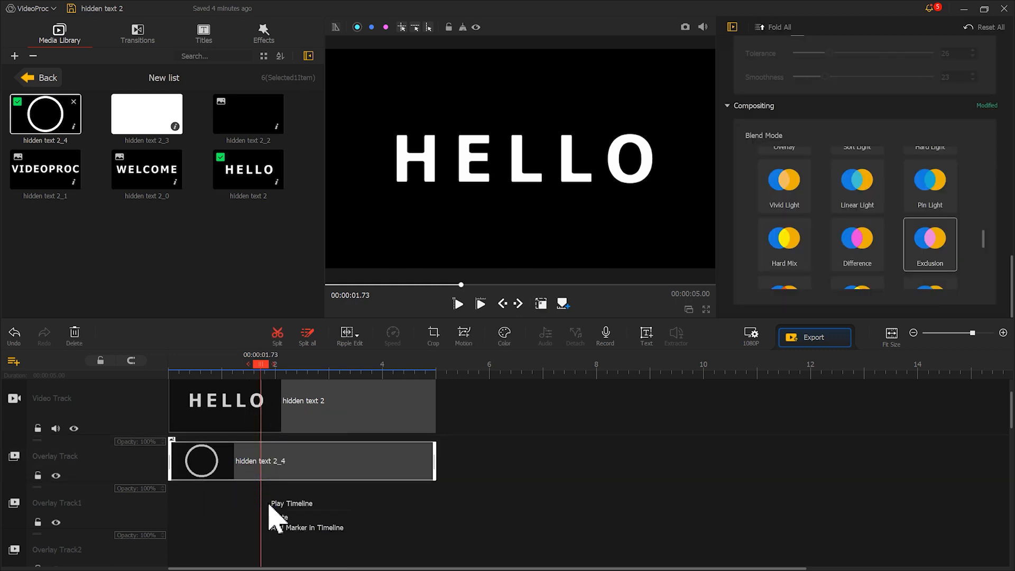
pyautogui.click(273, 516)
pyautogui.moveTo(295, 503); pyautogui.dragTo(216, 510)
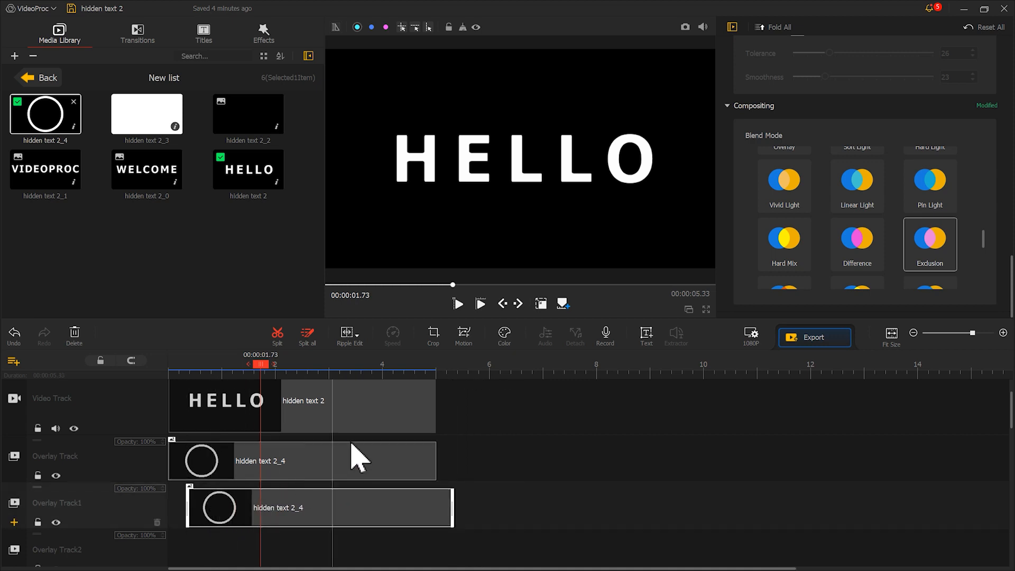
# Step: In the copied ring's Motion Editor, move keyframe 1's frame to the upper-right corner at (1860,1080) and rotate keyframes 1 and 2 to 27
pyautogui.click(464, 335)
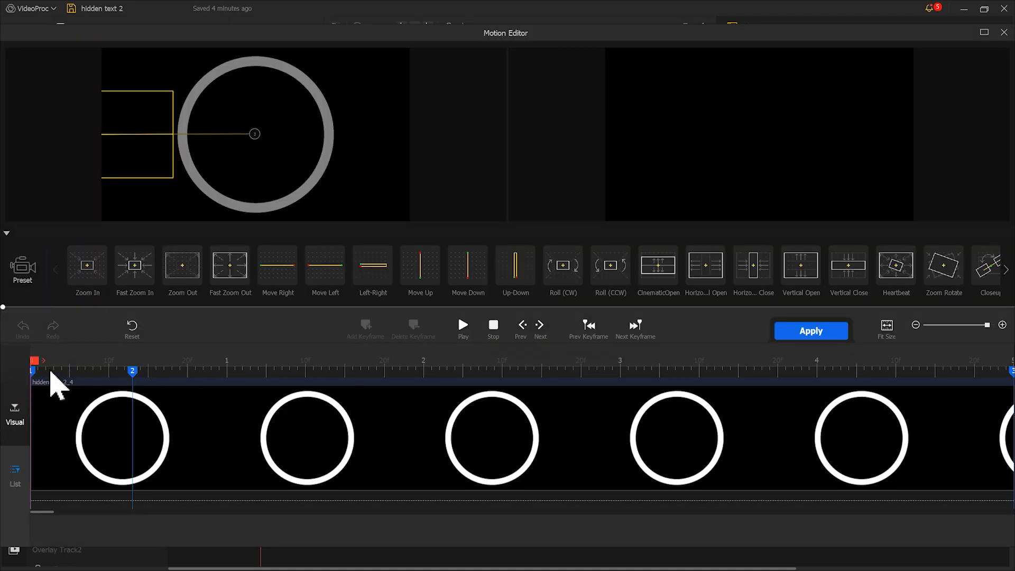
pyautogui.click(33, 371)
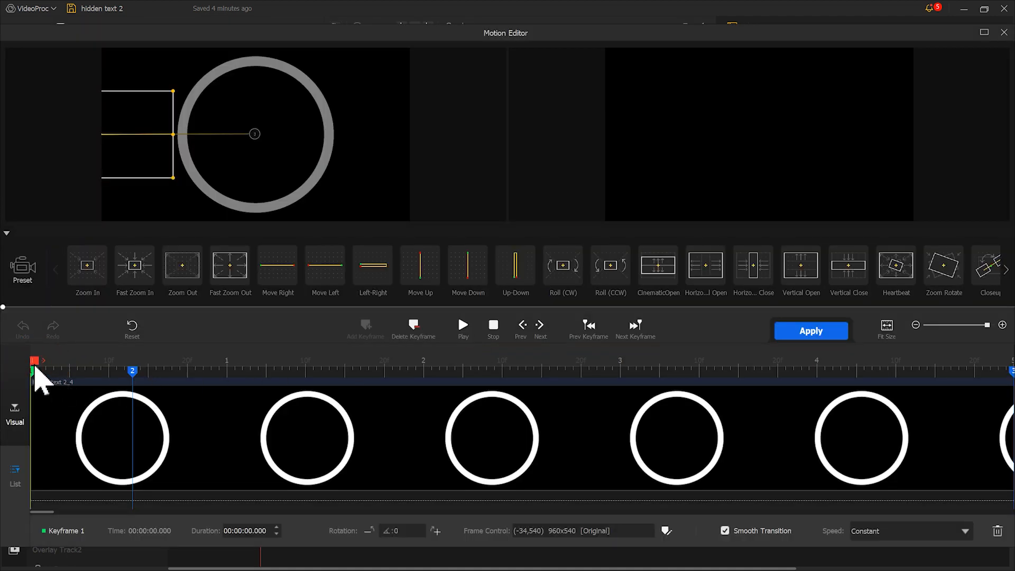
pyautogui.moveTo(118, 154); pyautogui.dragTo(424, 70)
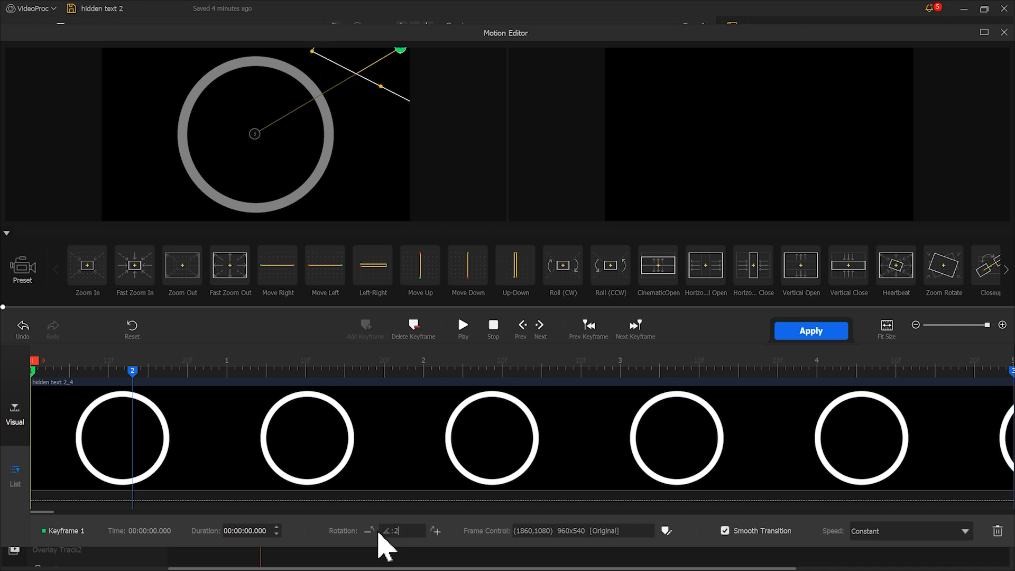
pyautogui.click(132, 371)
pyautogui.write('27')
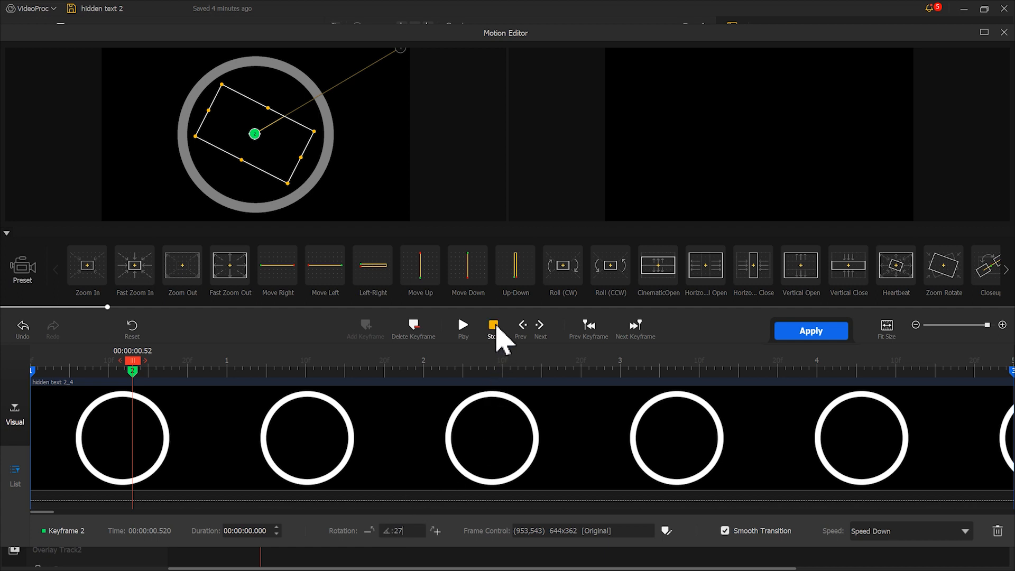
# Step: Play back and scrub through the copied ring's diagonal motion, and apply it to the clip
pyautogui.click(496, 327)
pyautogui.click(464, 328)
pyautogui.moveTo(280, 360); pyautogui.dragTo(60, 367)
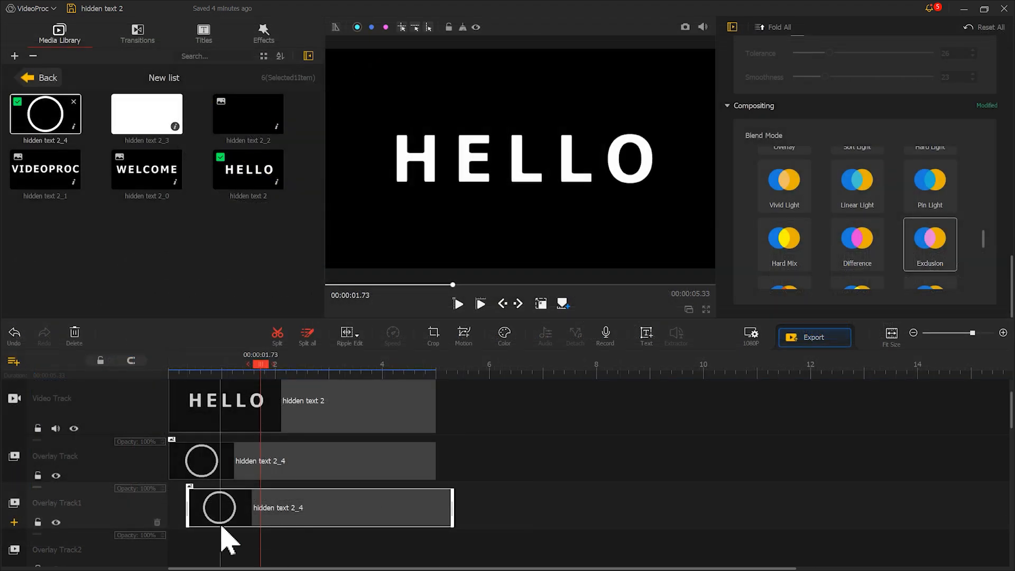
# Step: Copy the Overlay Track1 ring clip onto Overlay Track2, starting at about 0.63 s
pyautogui.rightClick(247, 507)
pyautogui.click(266, 523)
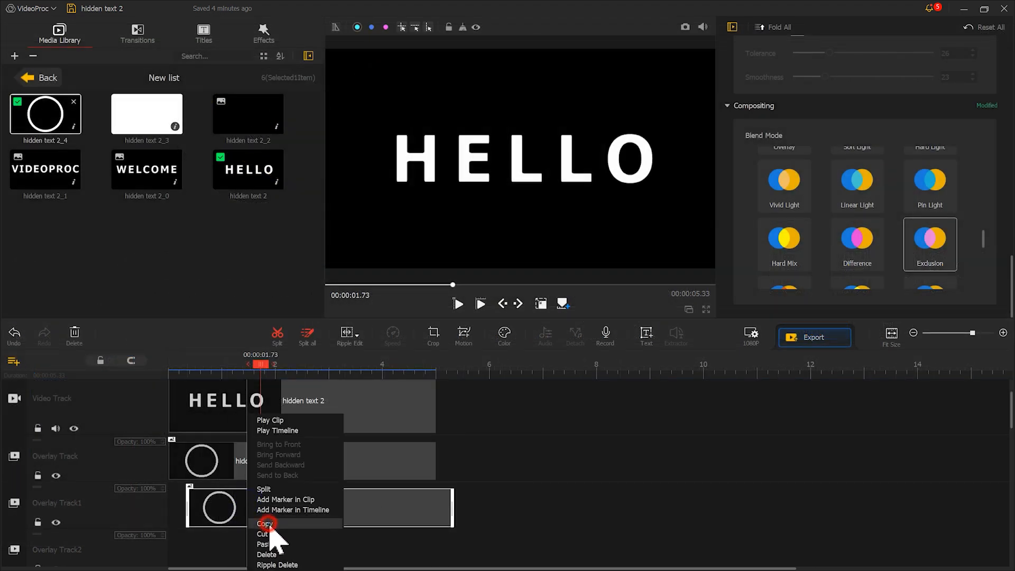
pyautogui.rightClick(257, 552)
pyautogui.click(272, 554)
pyautogui.moveTo(277, 550); pyautogui.dragTo(236, 561)
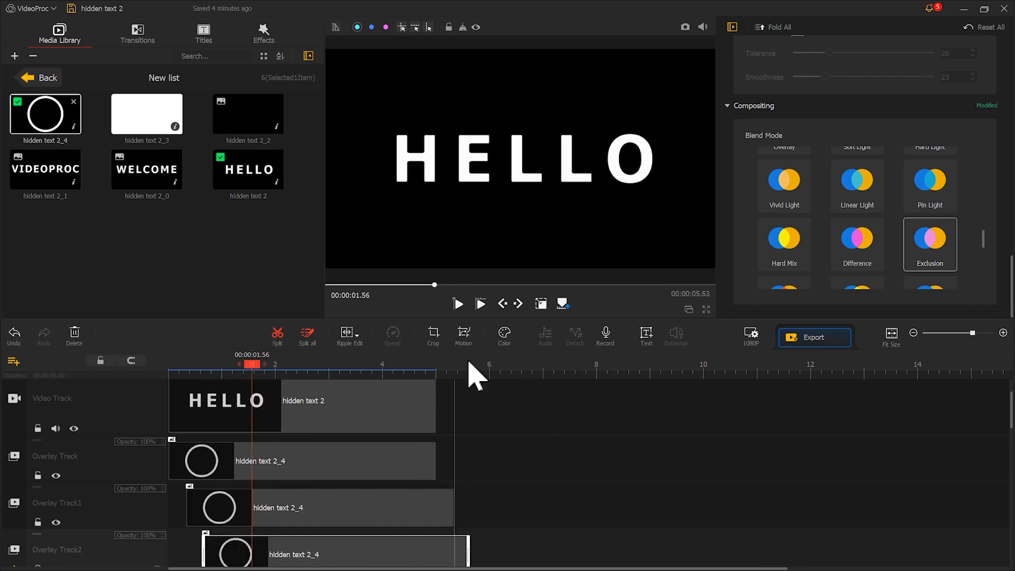
# Step: In the Overlay Track2 ring's Motion Editor, move keyframe 1's frame to the lower-left corner at (224,-115), preview the motion and apply it
pyautogui.click(465, 335)
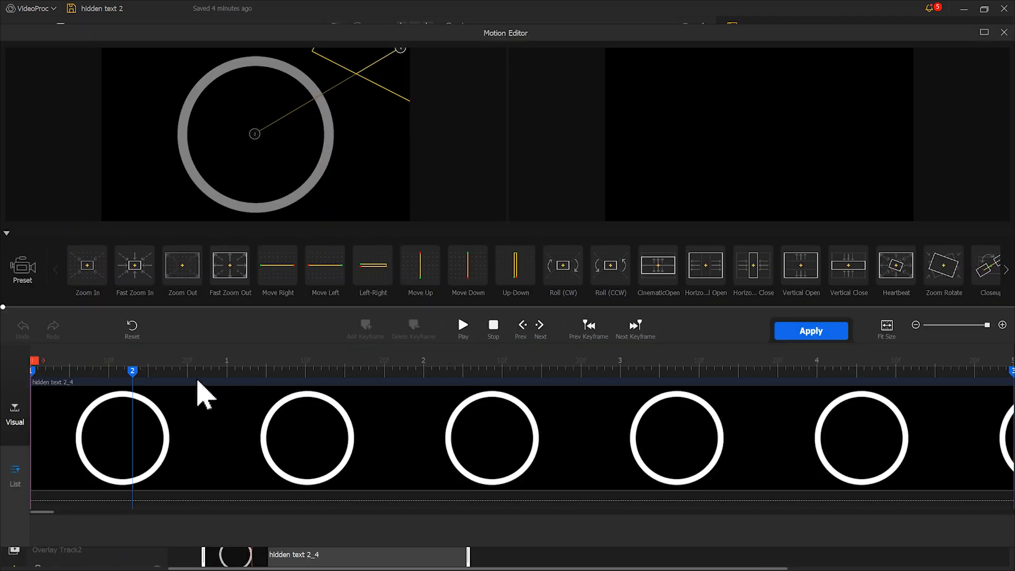
pyautogui.click(34, 371)
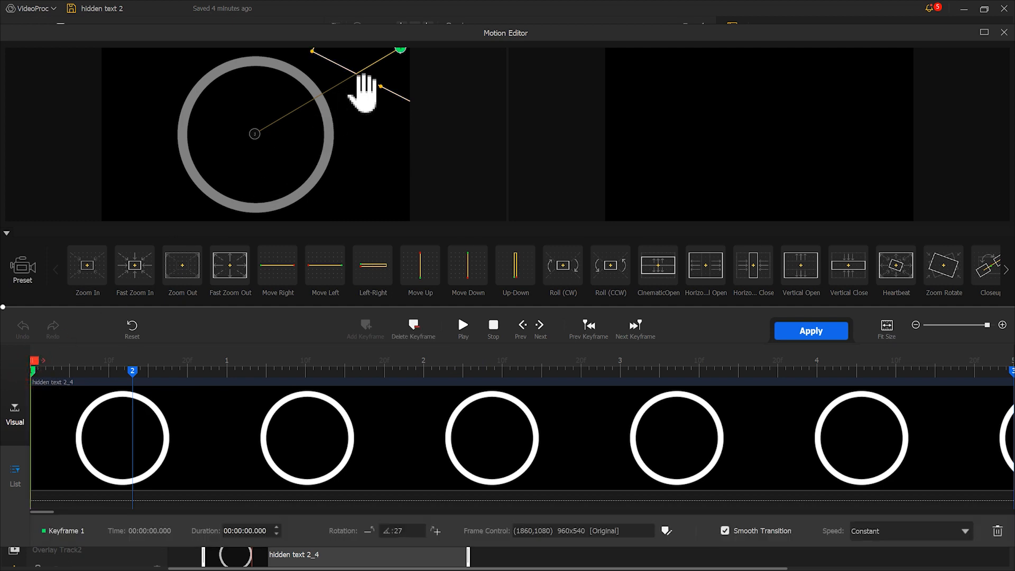
pyautogui.moveTo(395, 73); pyautogui.dragTo(131, 256)
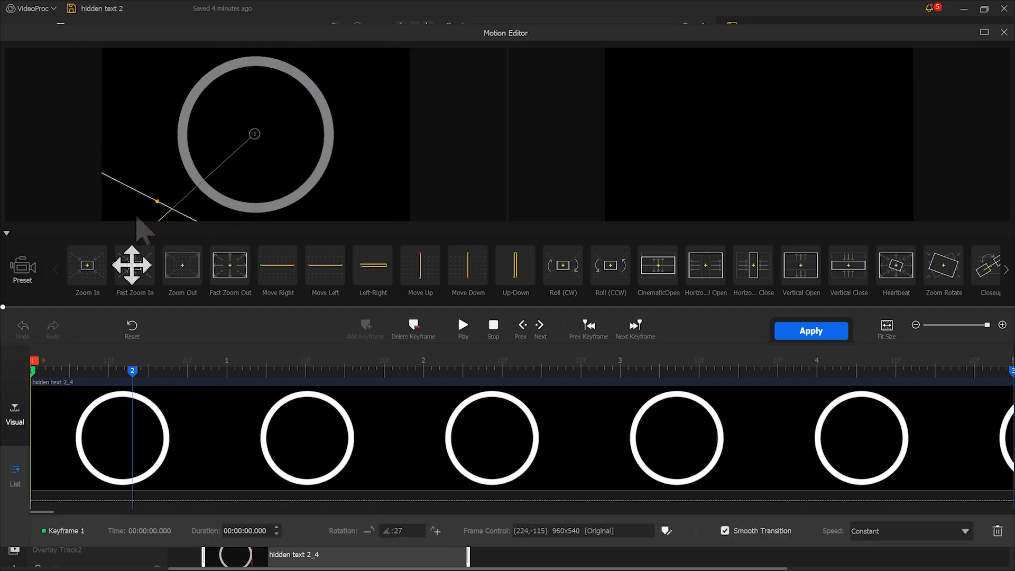
pyautogui.click(464, 327)
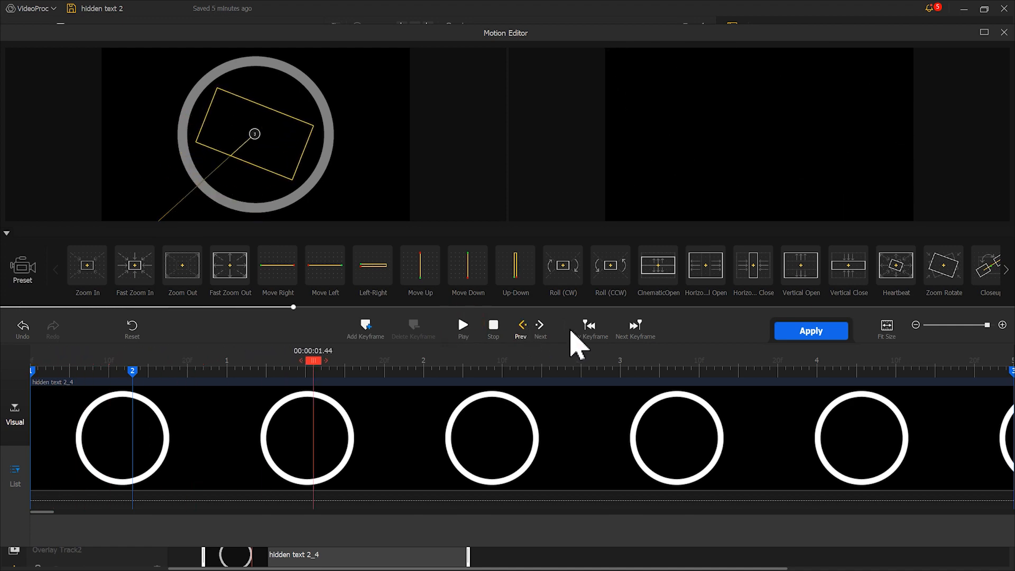
pyautogui.click(834, 332)
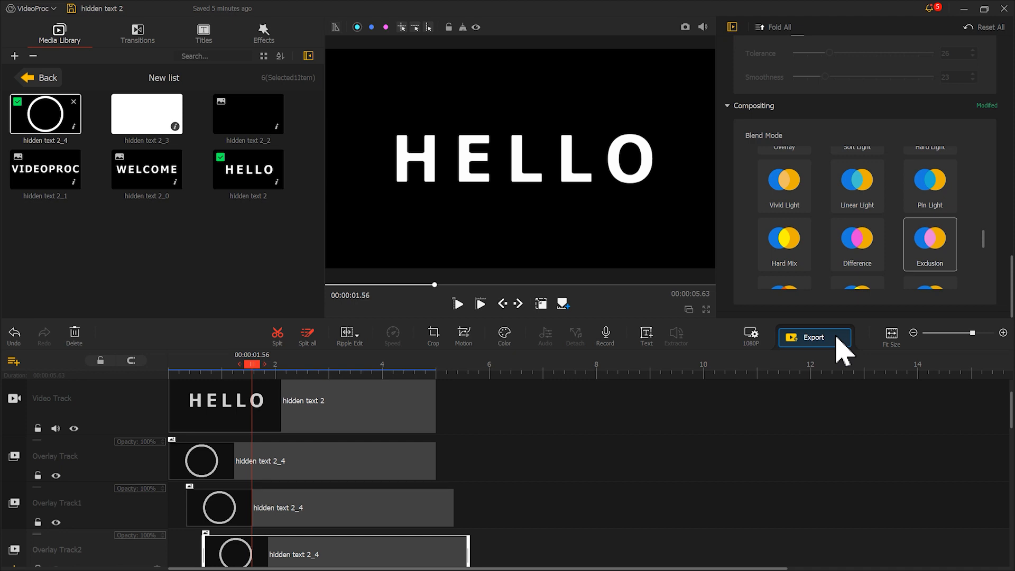
# Step: Add the sound effects clip to the Audio Track at the start of the timeline
pyautogui.moveTo(1014, 251); pyautogui.dragTo(186, 253)
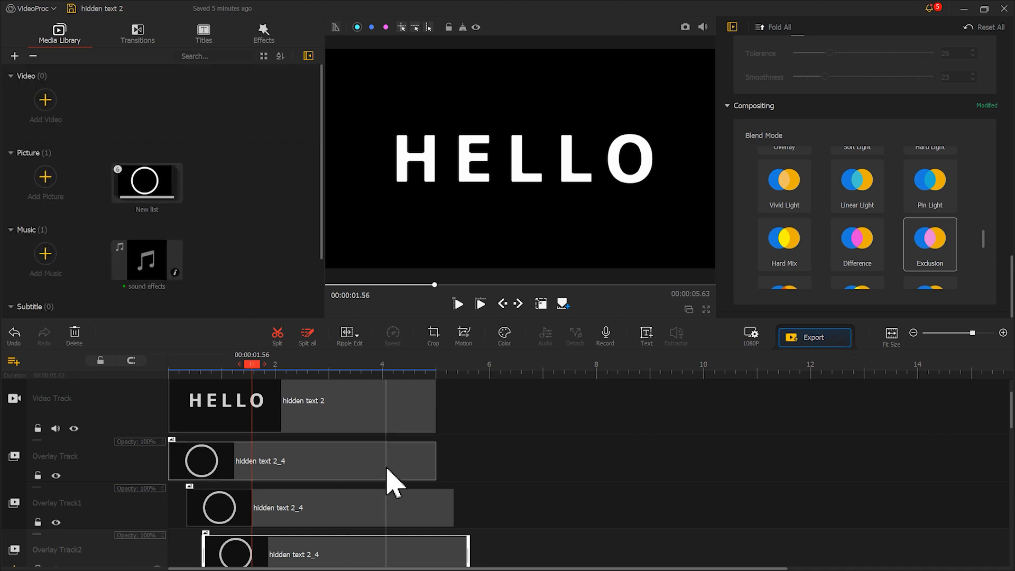
pyautogui.scroll(-4, 381, 481)
pyautogui.moveTo(135, 272); pyautogui.dragTo(163, 503)
# Step: Shift the ring clips earlier, starting Overlay Track1's at about 0.20 s and Overlay Track2's at about 0.47 s
pyautogui.scroll(3, 400, 369)
pyautogui.scroll(1, 399, 369)
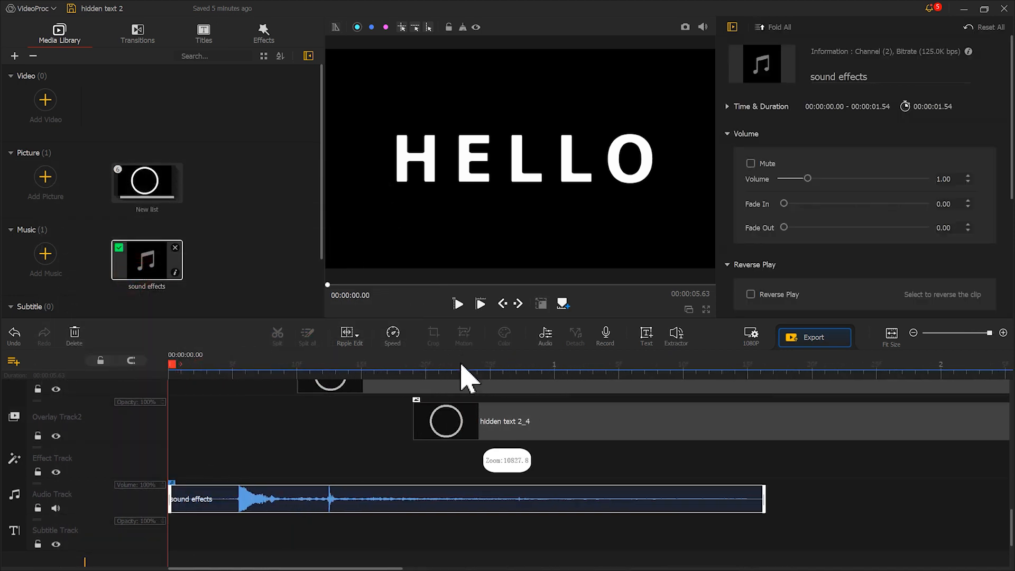
pyautogui.scroll(3, 390, 460)
pyautogui.moveTo(328, 465); pyautogui.dragTo(288, 422)
pyautogui.scroll(-2, 465, 442)
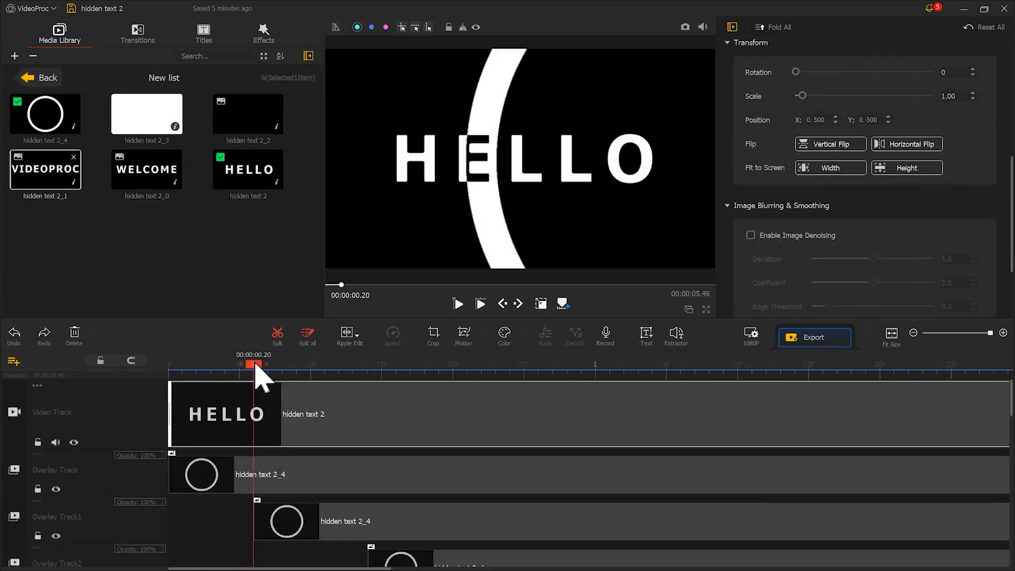
# Step: Split the HELLO clip at 0.36 s and replace its second part with the WELCOME picture, hidden text 2_0
pyautogui.moveTo(256, 370); pyautogui.dragTo(330, 373)
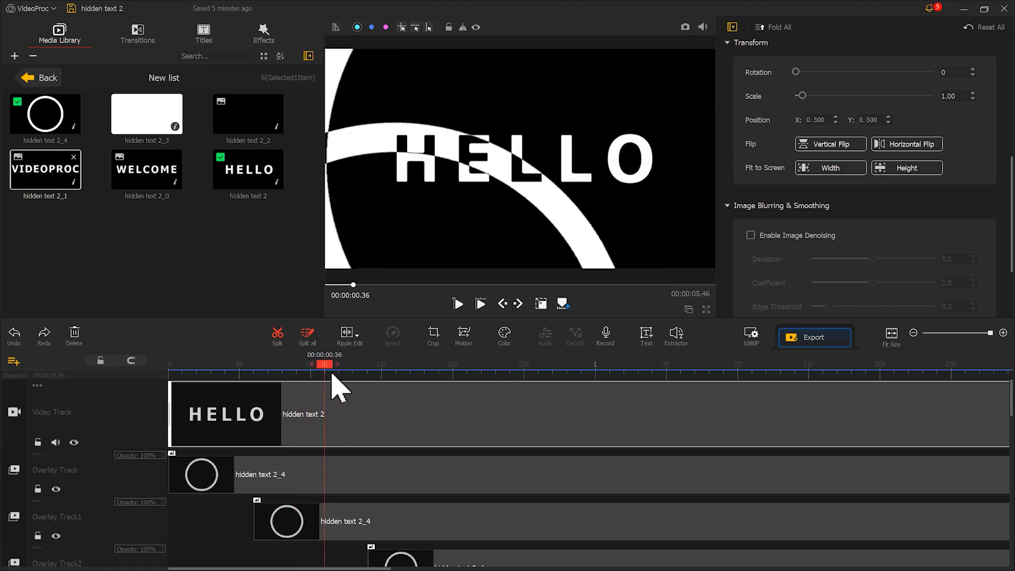
pyautogui.click(278, 337)
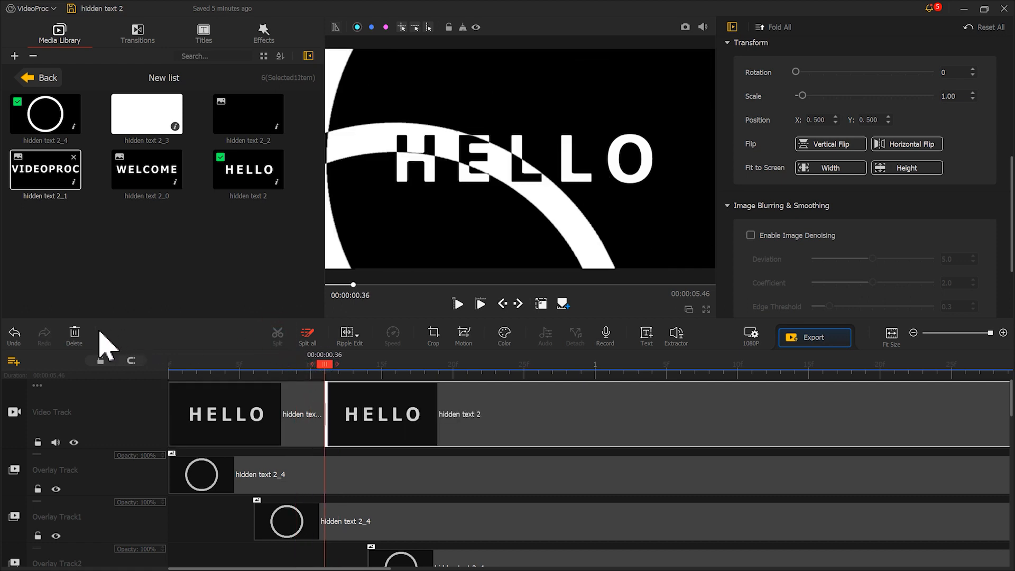
pyautogui.click(74, 335)
pyautogui.moveTo(141, 198); pyautogui.dragTo(441, 382)
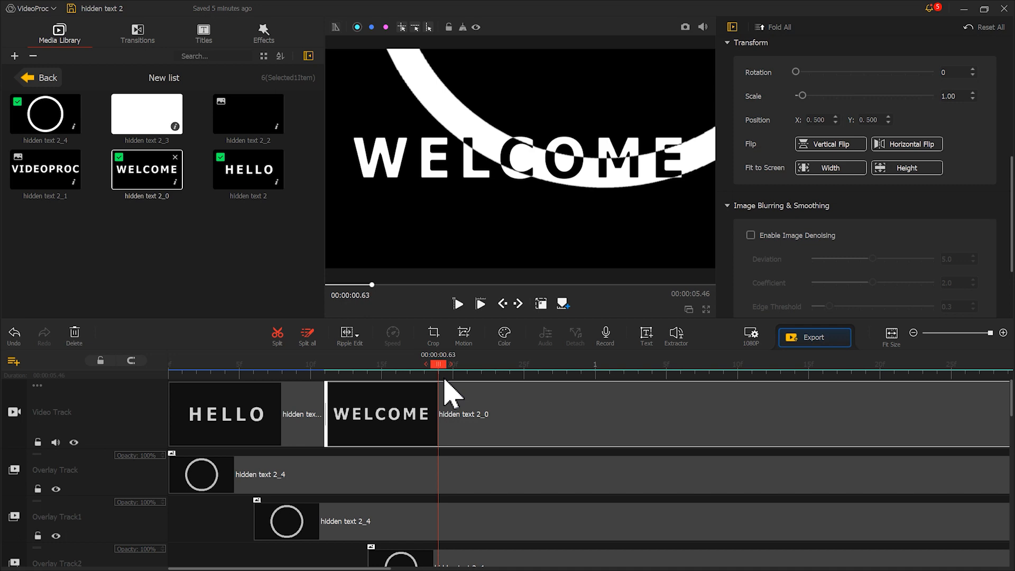
# Step: Split the WELCOME clip at 0.63 s and replace its second part with the VIDEOPROC picture, hidden text 2_1
pyautogui.click(277, 334)
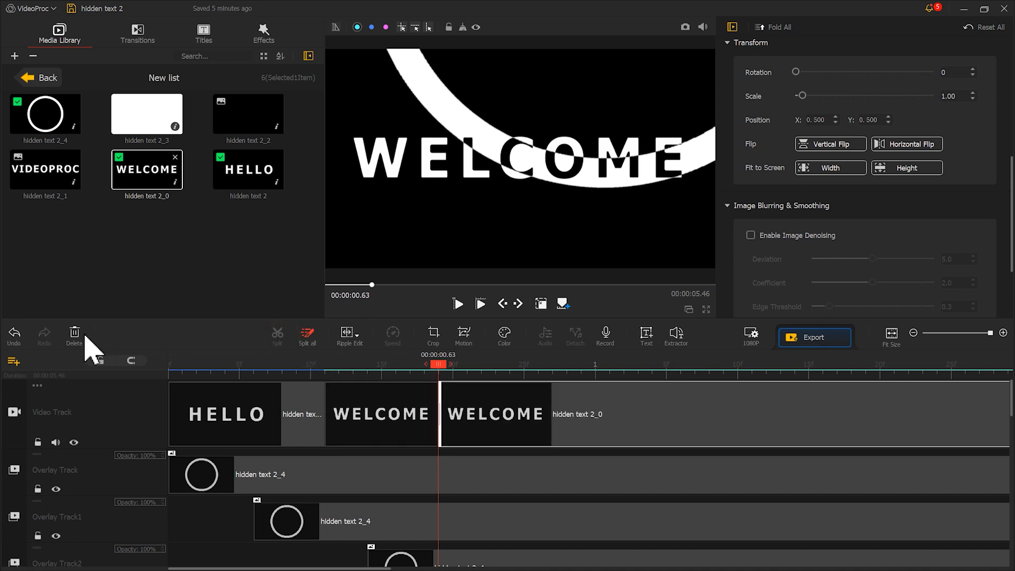
pyautogui.click(75, 335)
pyautogui.moveTo(46, 169); pyautogui.dragTo(458, 402)
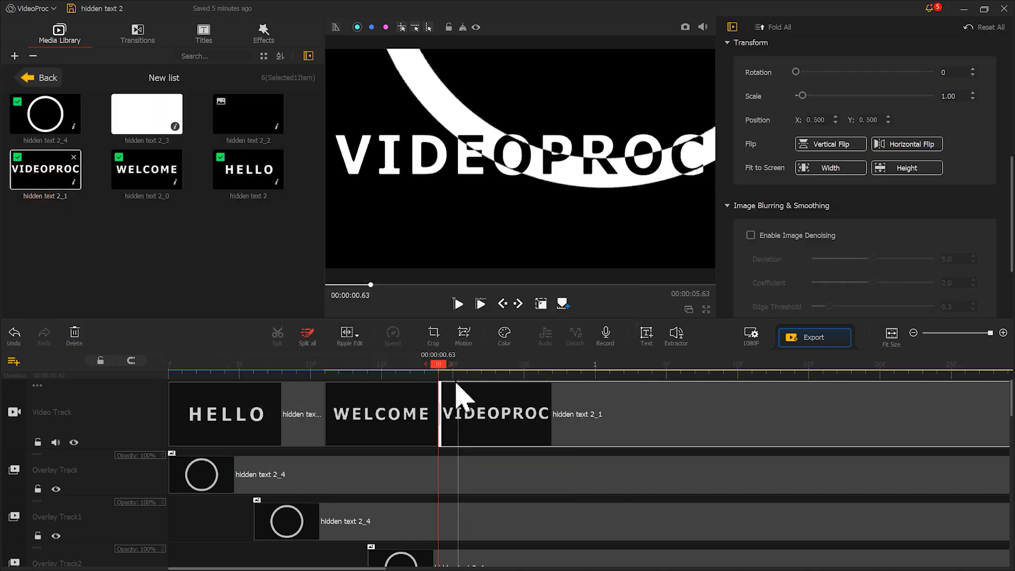
# Step: Play back the title sequence from the start to check the ring sweeps and text changes
pyautogui.moveTo(442, 366); pyautogui.dragTo(142, 374)
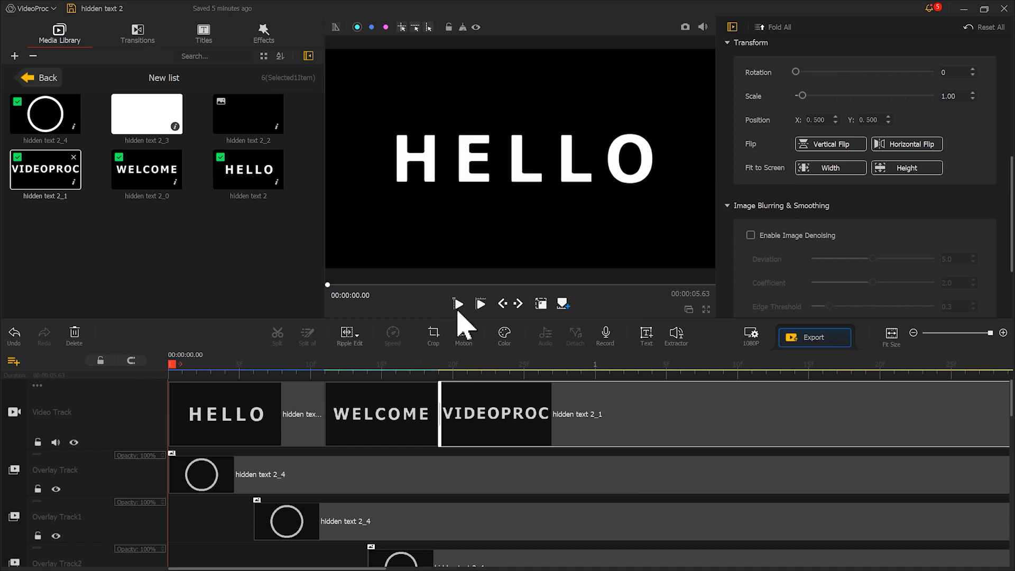
pyautogui.click(458, 307)
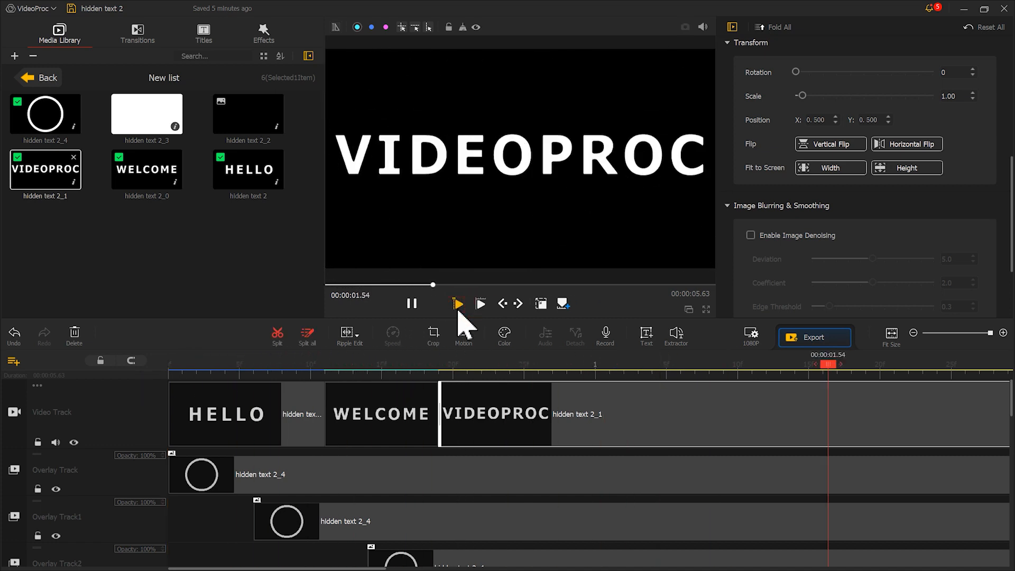
pyautogui.click(412, 303)
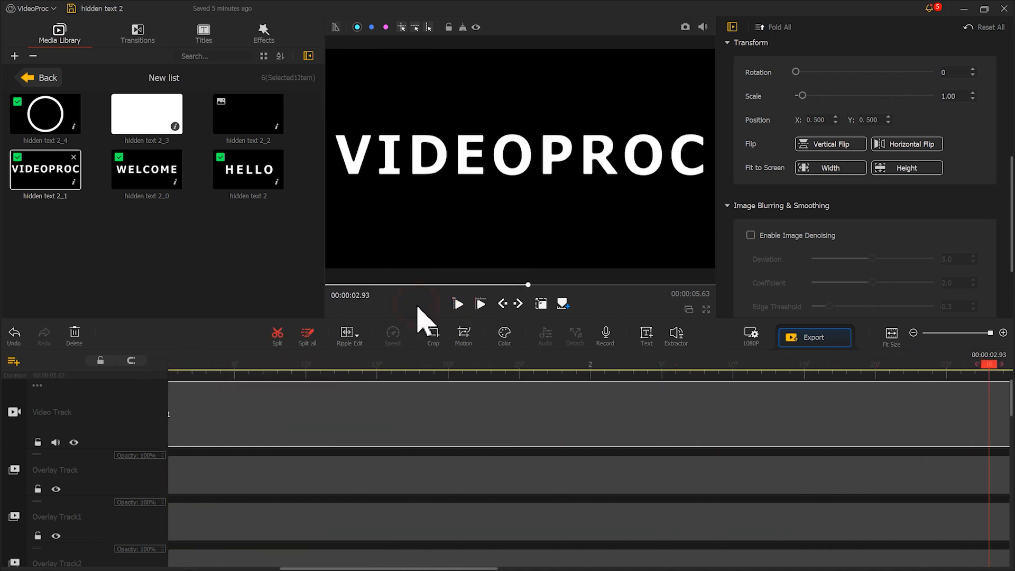